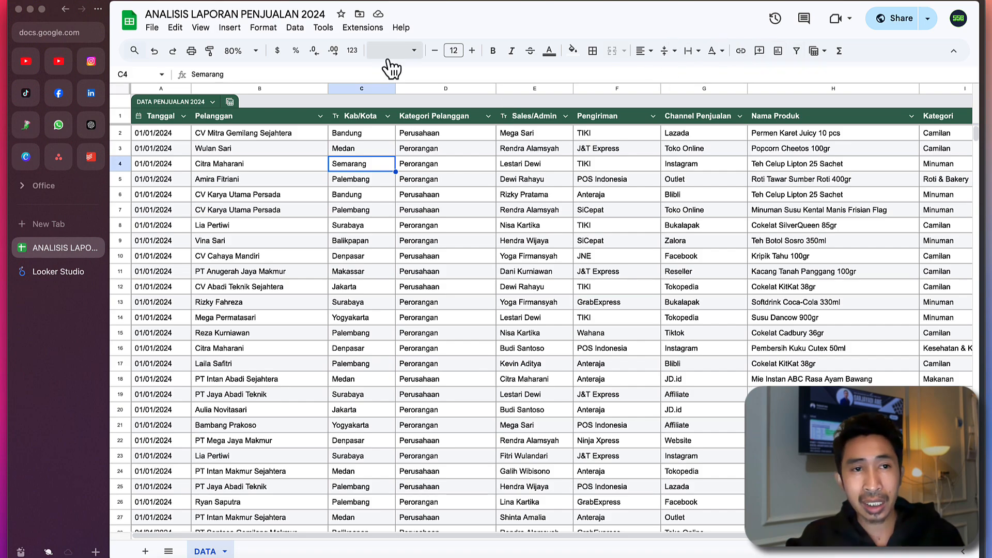
left_click(153, 30)
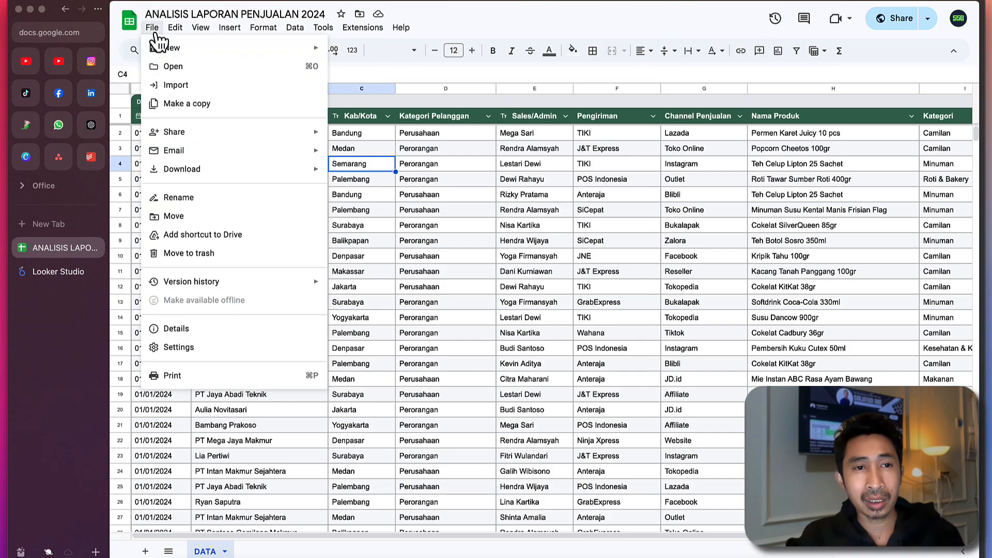
mouse_move(199, 170)
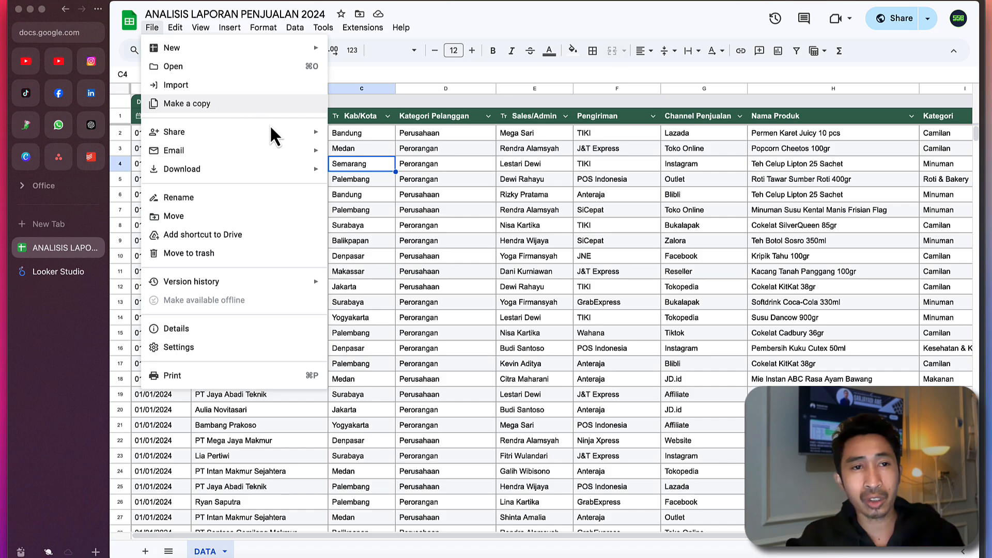
left_click(415, 138)
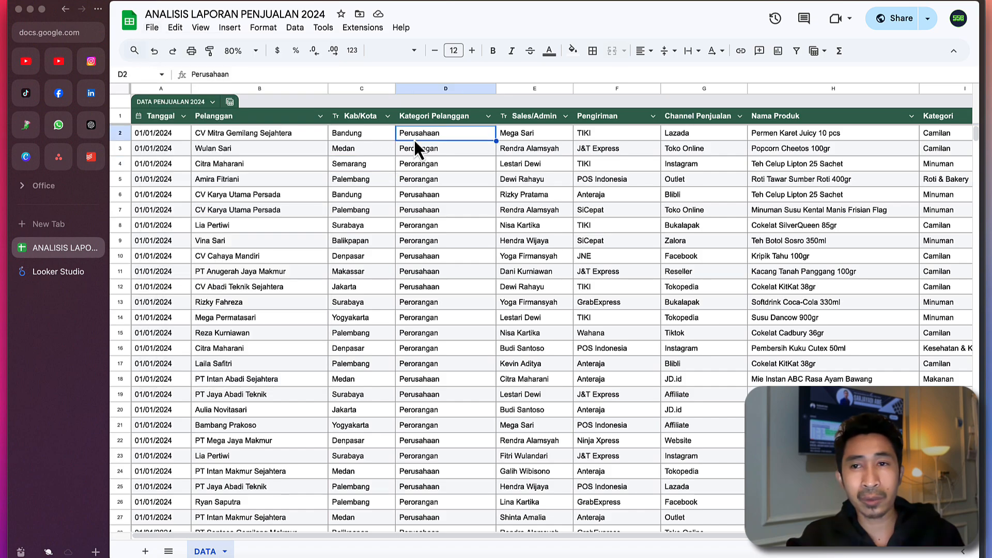
Download the ANALISIS LAPORAN PENJUALAN 2024 spreadsheet as a Microsoft Excel (.xlsx) file.
left_click(152, 28)
mouse_move(197, 173)
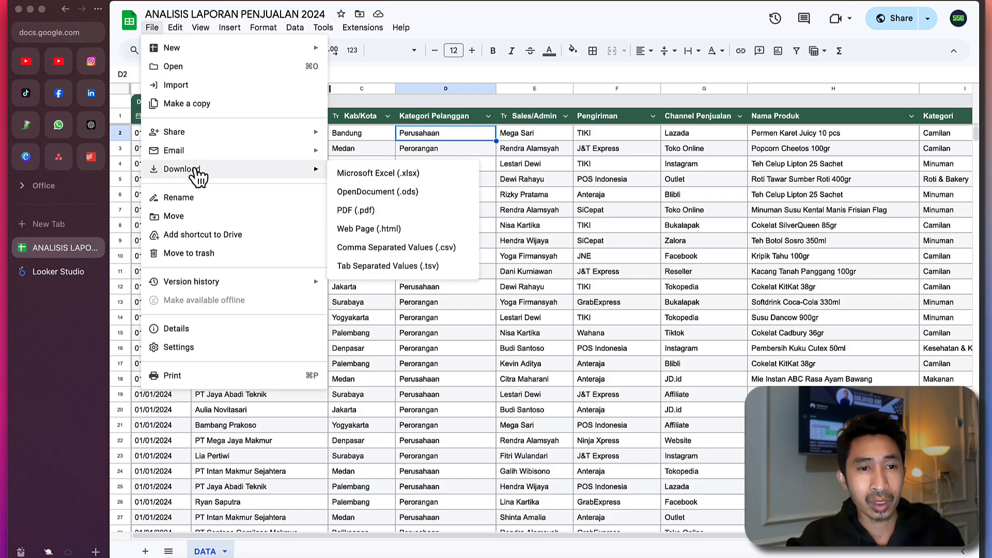
left_click(378, 176)
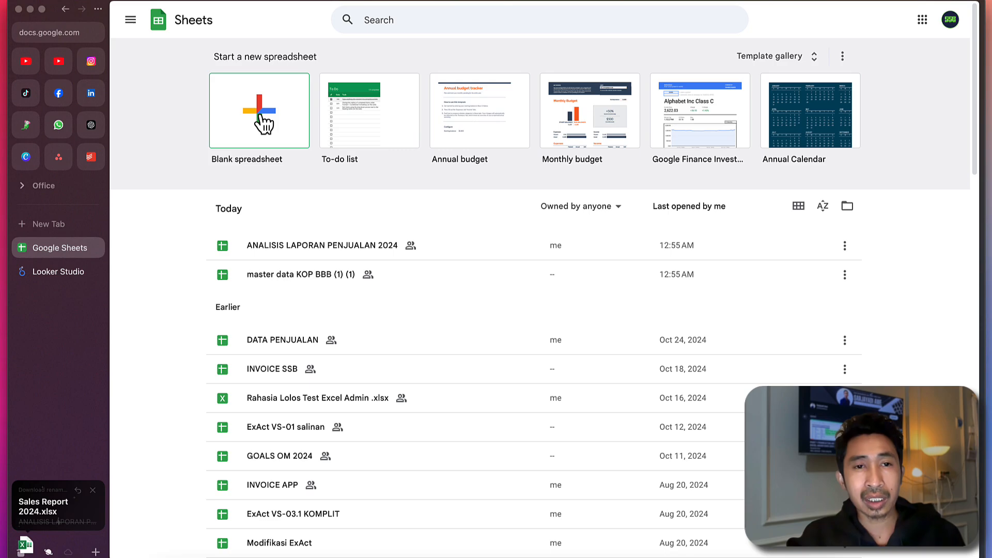
Upload Sales Report 2024.xlsx from the Downloads folder to Google Sheets and open it.
left_click(848, 206)
left_click(884, 77)
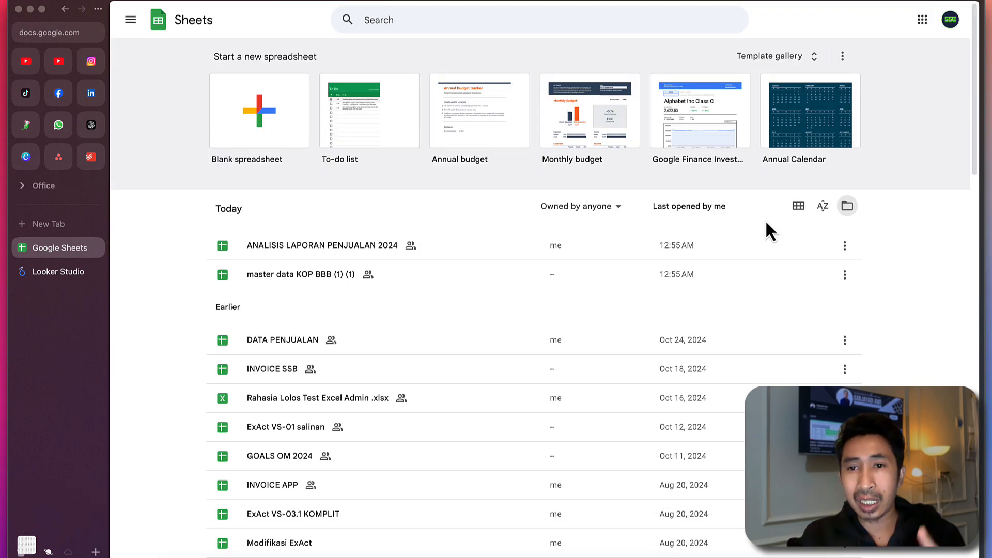
left_click(847, 207)
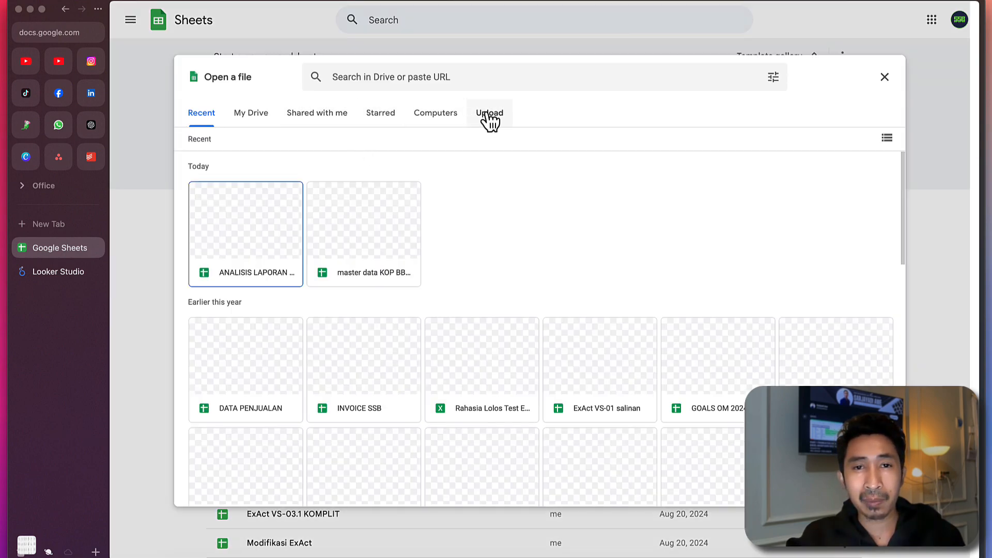
left_click(489, 117)
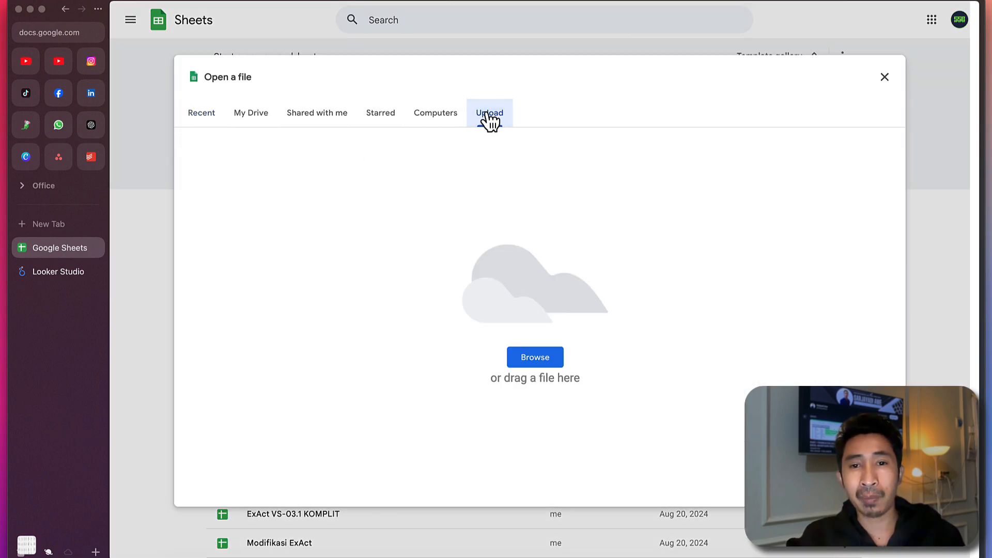
left_click(537, 358)
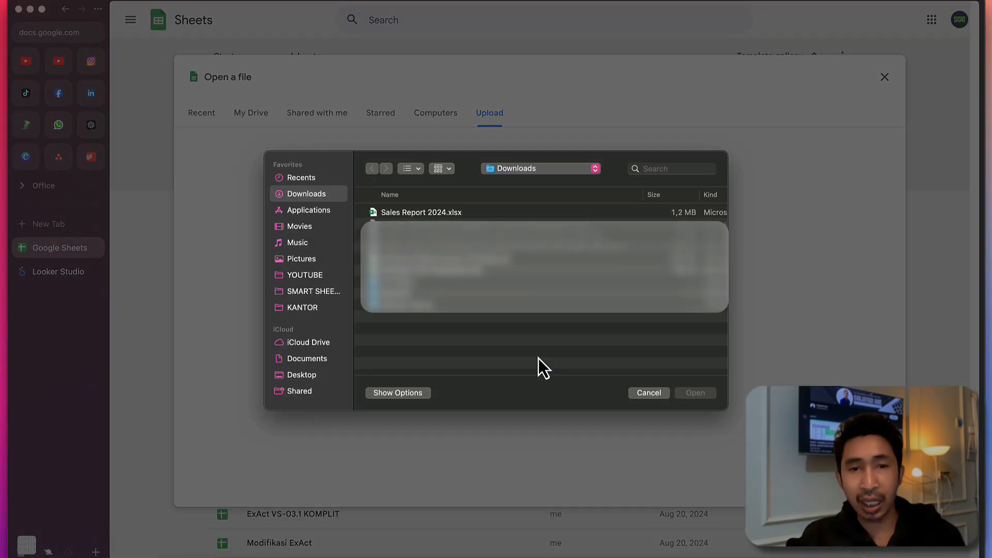
left_click(409, 214)
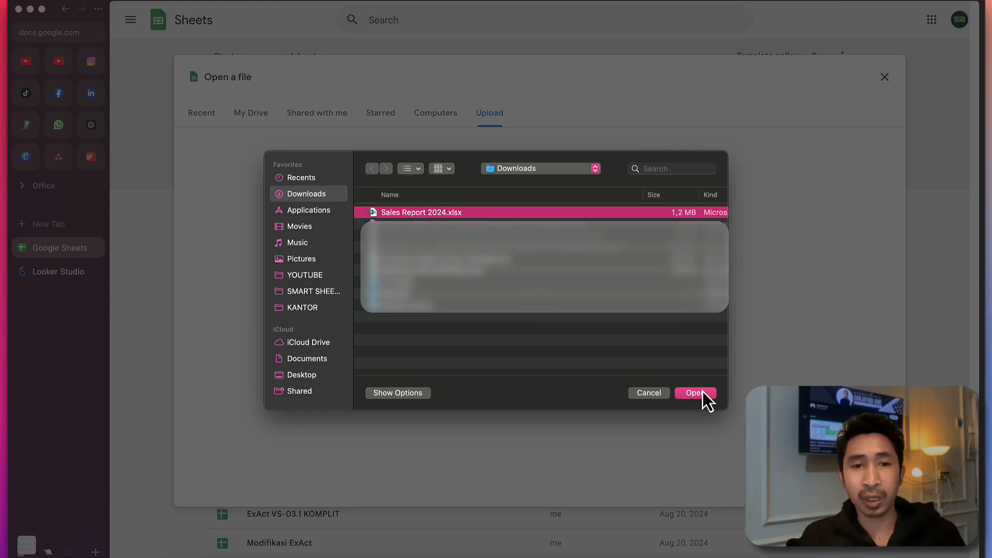
left_click(700, 395)
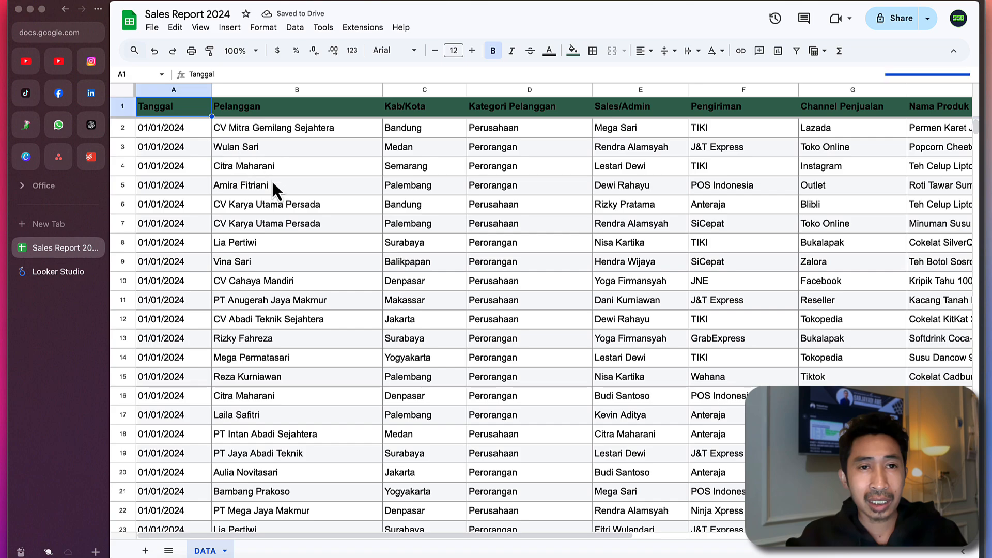
Set the Sales Report 2024 sheet's zoom to 75%.
left_click(246, 153)
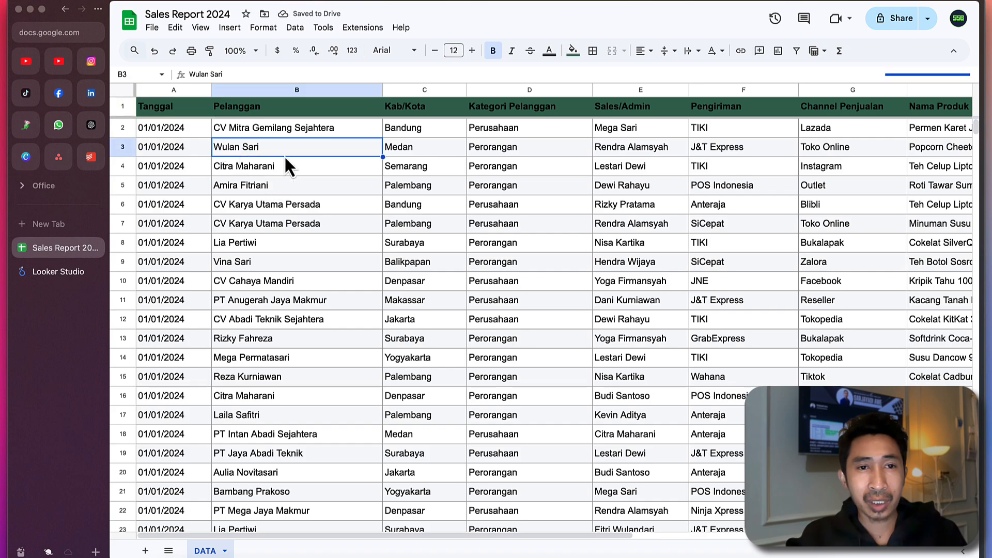
left_click(350, 190)
left_click(247, 52)
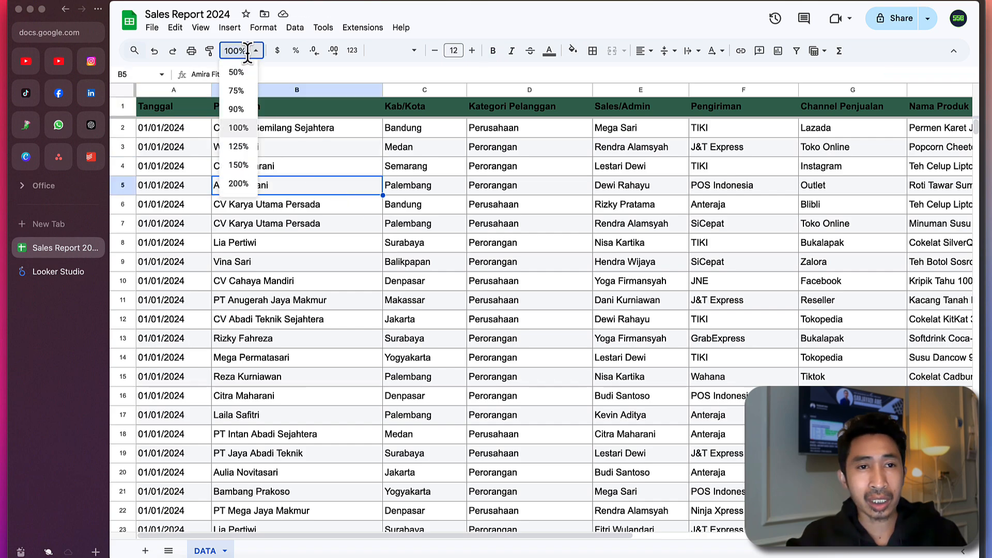
left_click(237, 86)
left_click(299, 224)
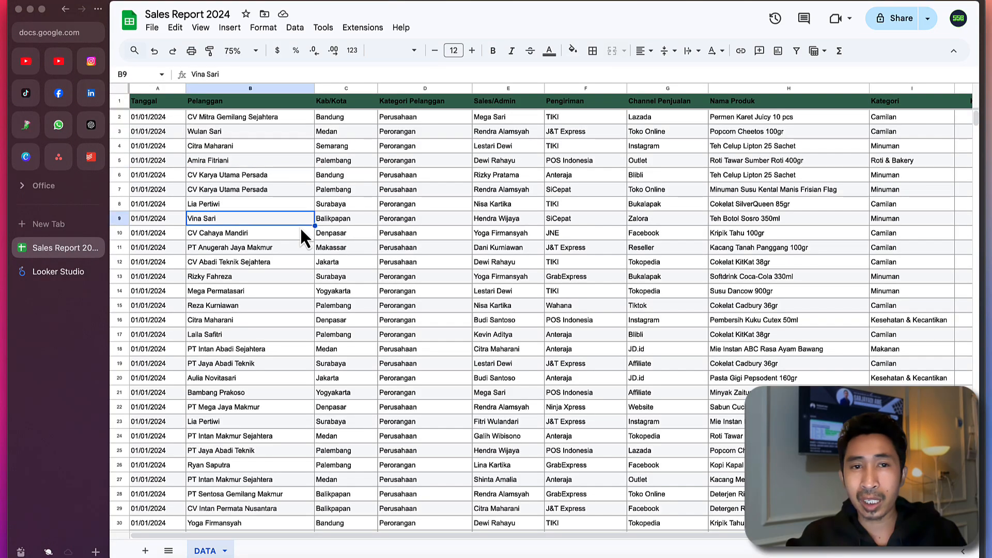
Examine the columns and daily sales records in the DATA sheet, from the Tanggal column across to Bulan.
scroll(300, 227, "right", 4)
scroll(300, 227, "down", 20)
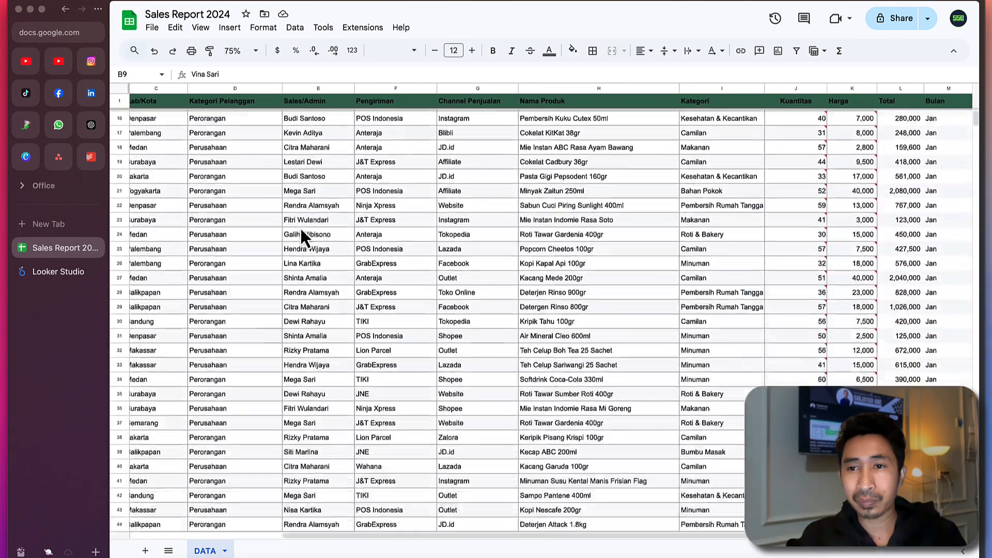
scroll(300, 227, "up", 18)
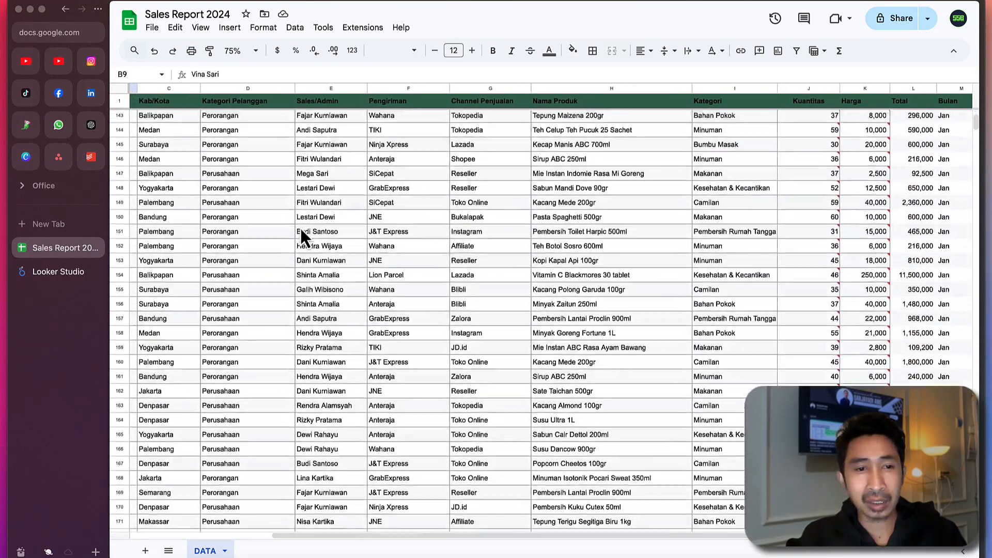
scroll(300, 227, "left", 4)
scroll(299, 226, "up", 2)
left_click(222, 187)
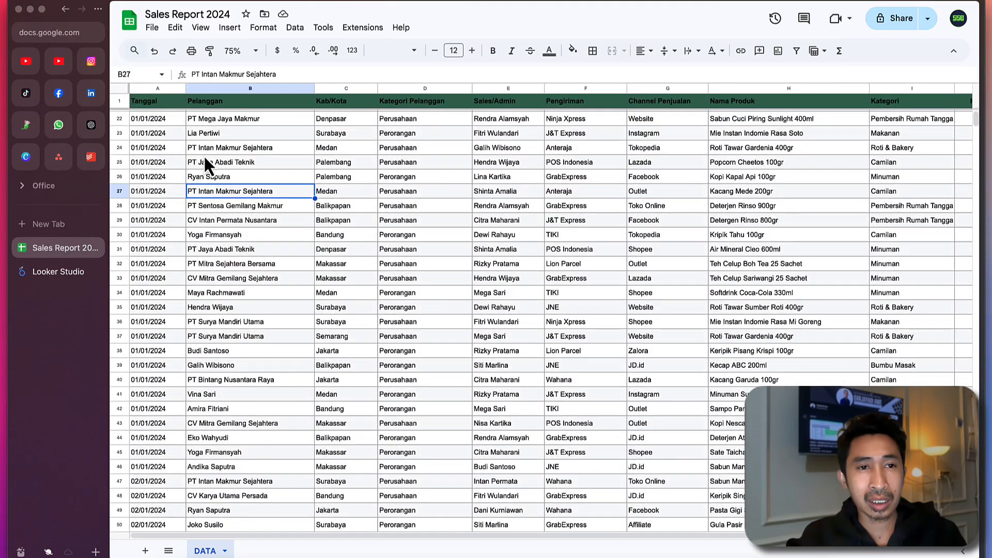
key("ctrl+a")
left_click(206, 120)
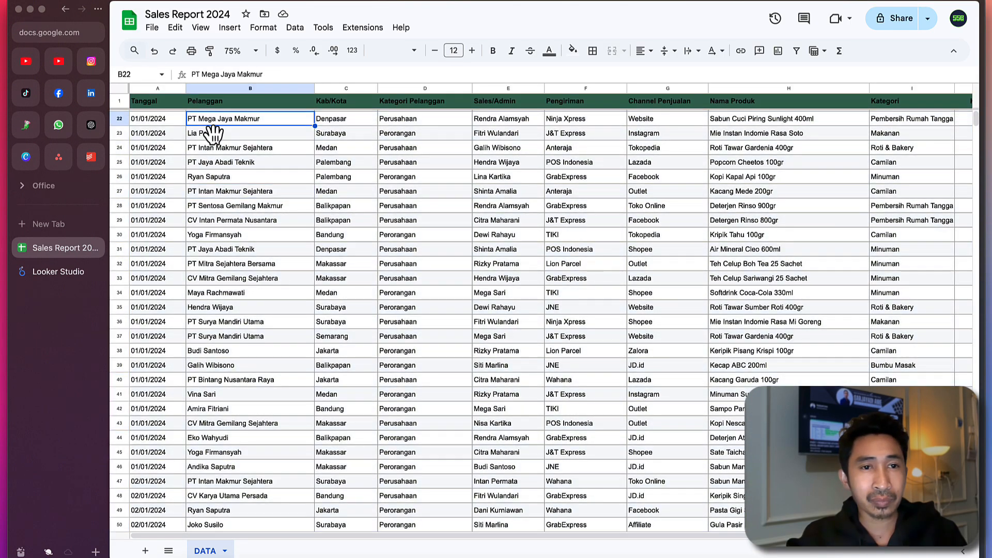
left_click(187, 104)
left_click(157, 104)
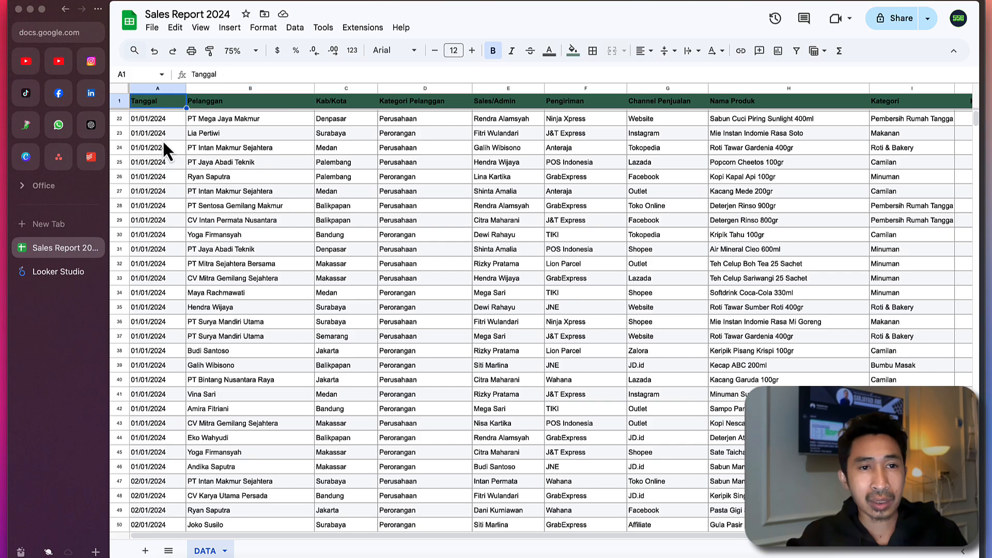
left_click(163, 149)
left_click(253, 193)
scroll(253, 193, "down", 17)
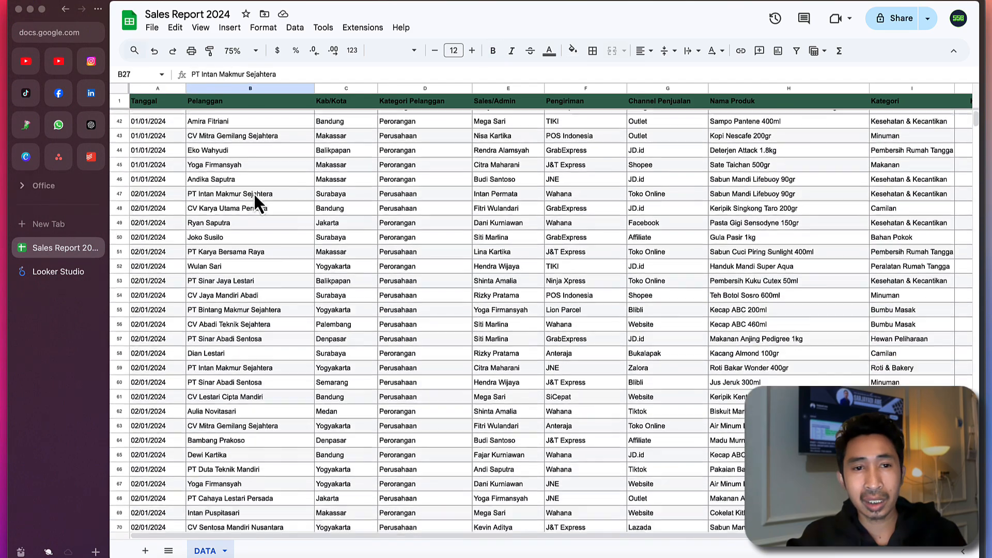
scroll(253, 194, "down", 3)
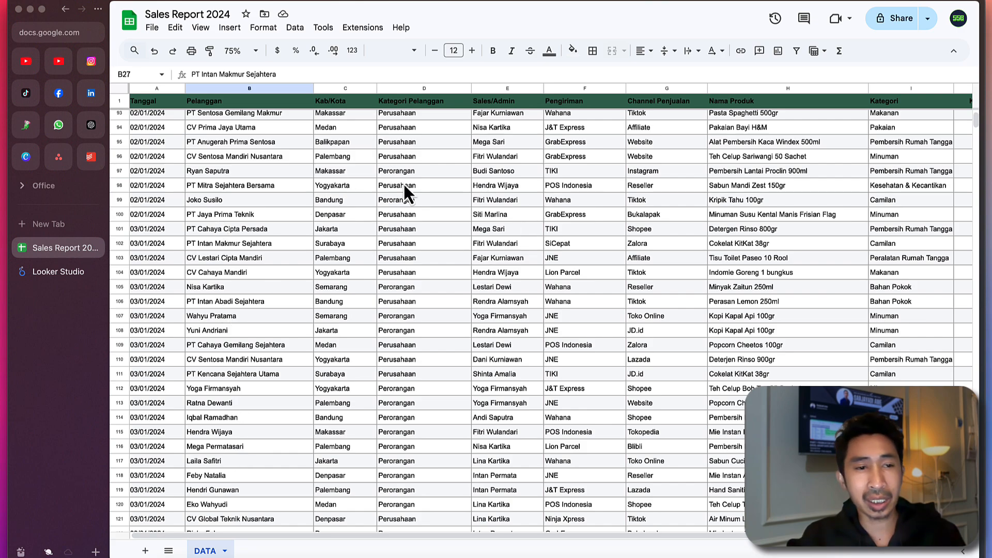
Switch to Looker Studio, load lookerstudio.google.com in an extra tab as well, and close that tab again.
left_click(58, 272)
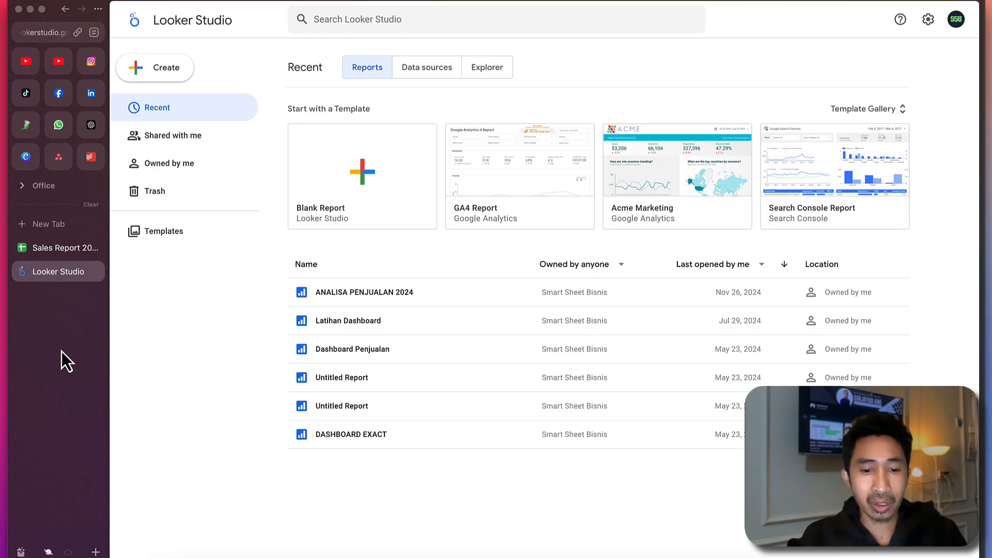
key("super+t")
type("lookerstudio.google.com")
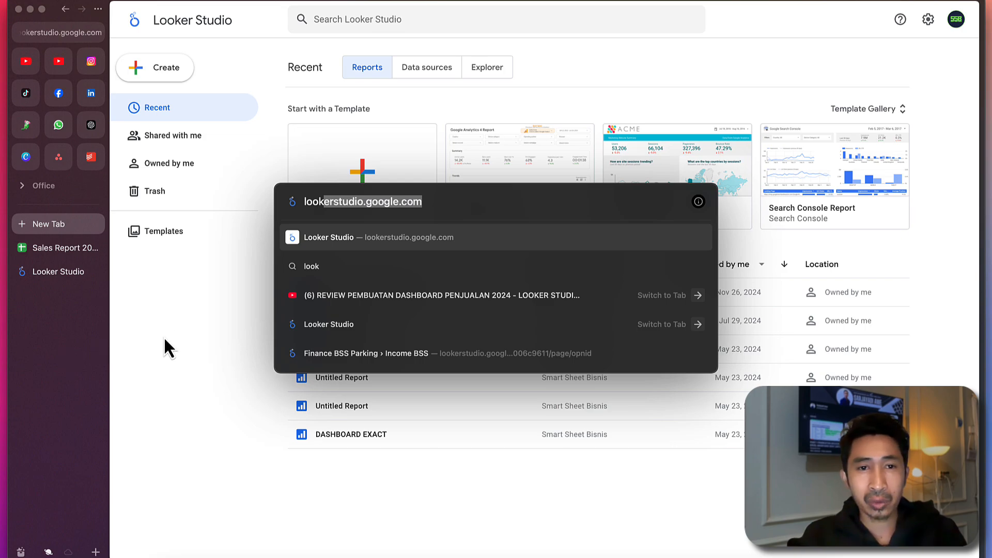
key("Return")
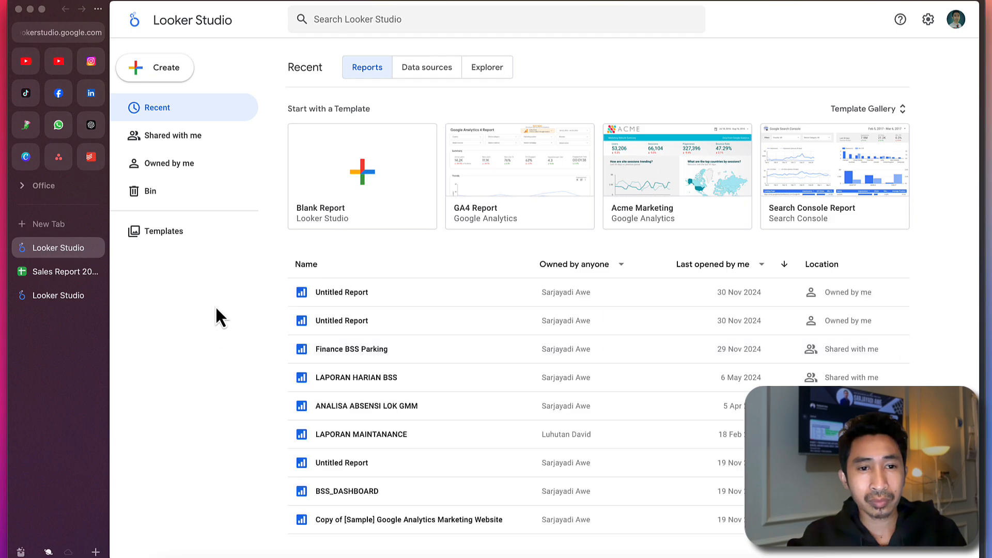
left_click(95, 247)
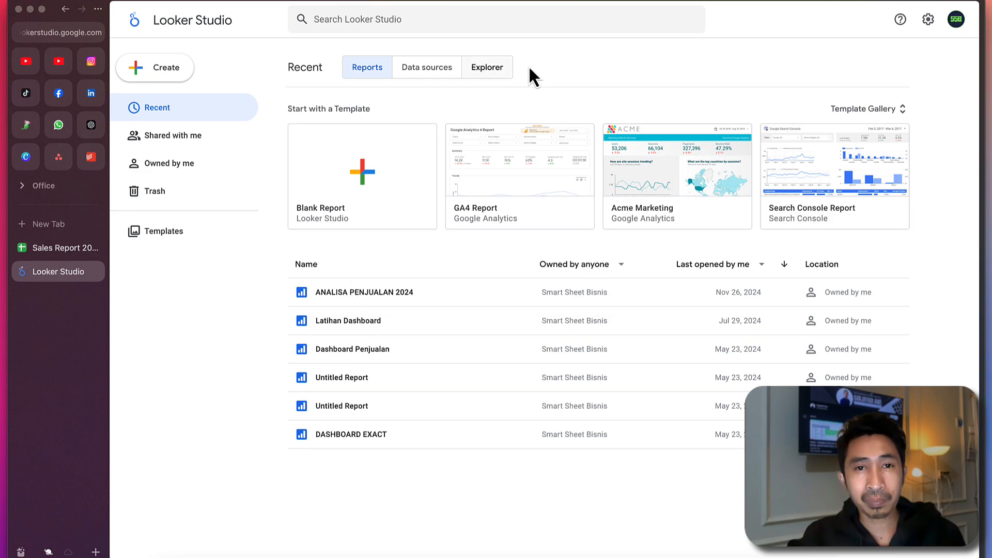
Create a new report in Looker Studio and choose Google Sheets as its data connector.
left_click(163, 77)
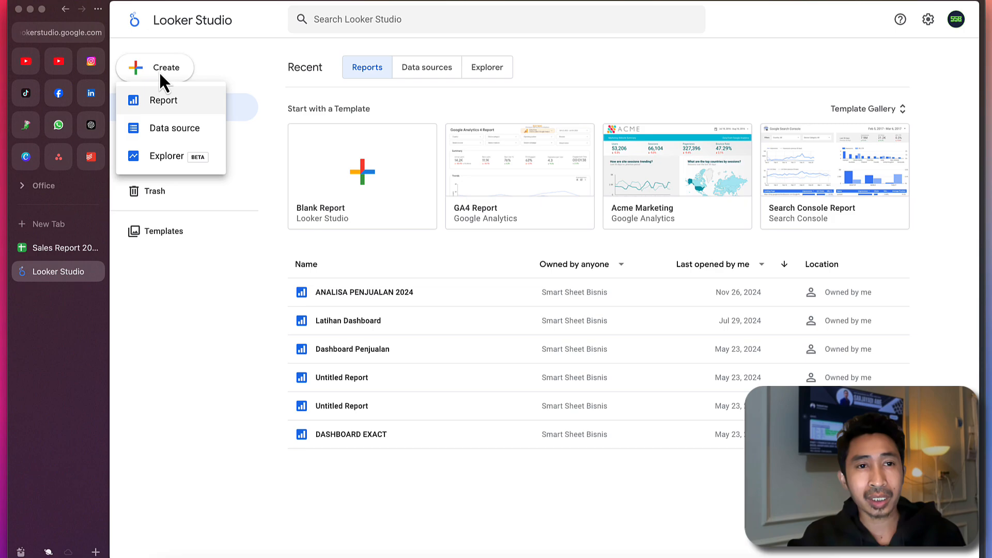
left_click(164, 101)
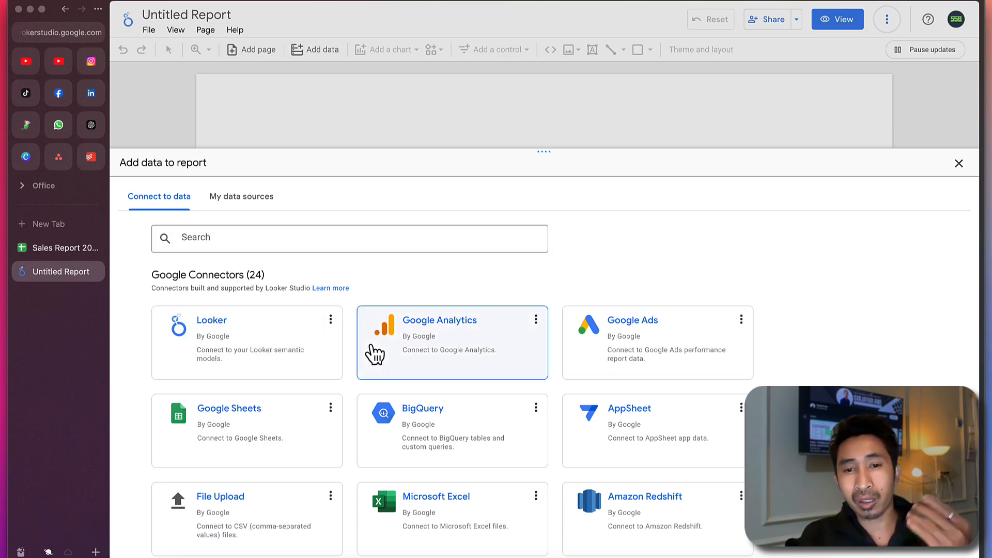
scroll(406, 395, "down", 9)
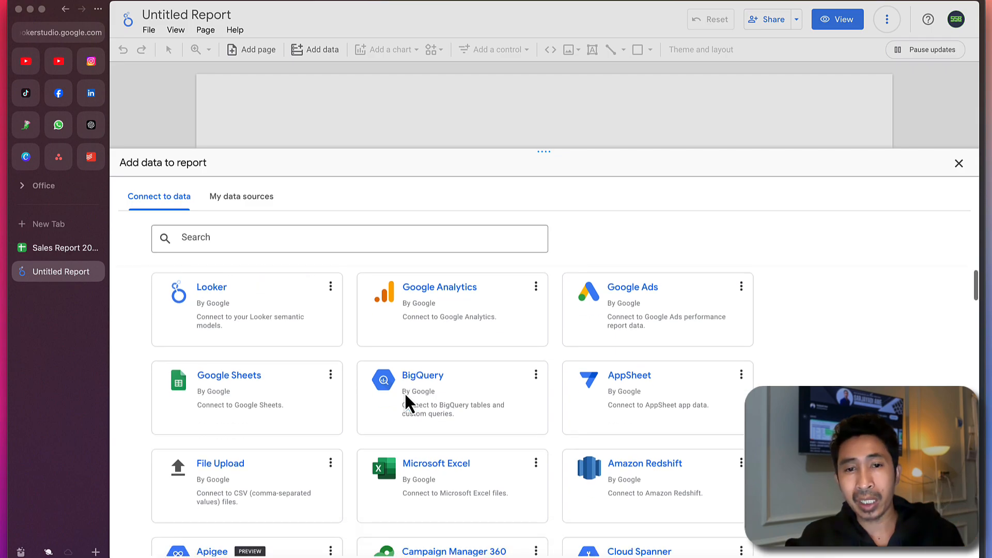
scroll(408, 400, "down", 6)
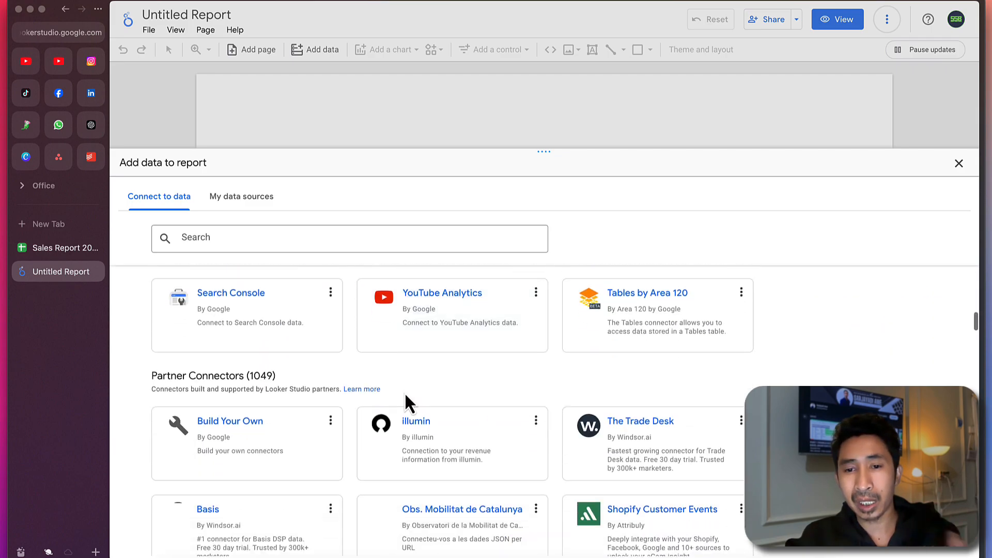
scroll(407, 401, "up", 6)
scroll(408, 400, "up", 6)
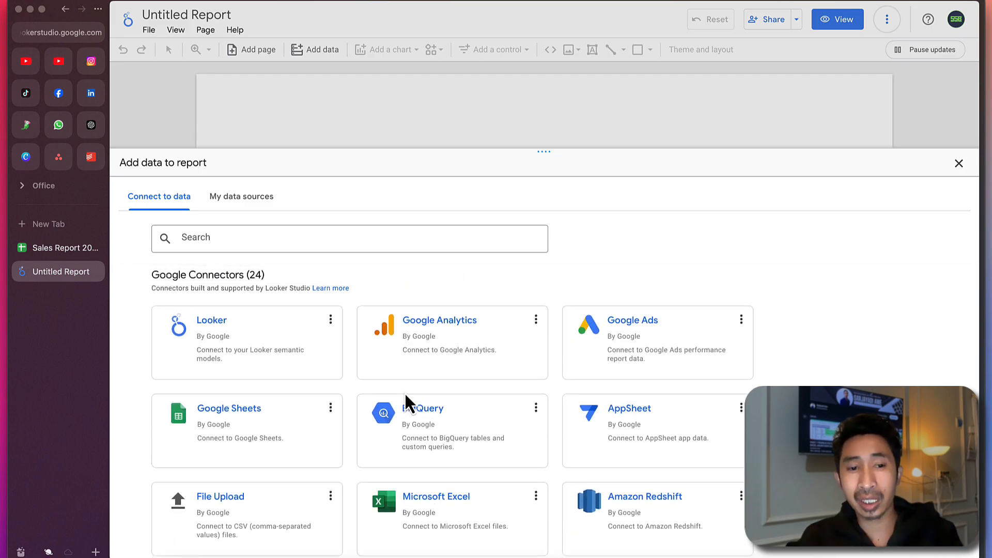
left_click(237, 423)
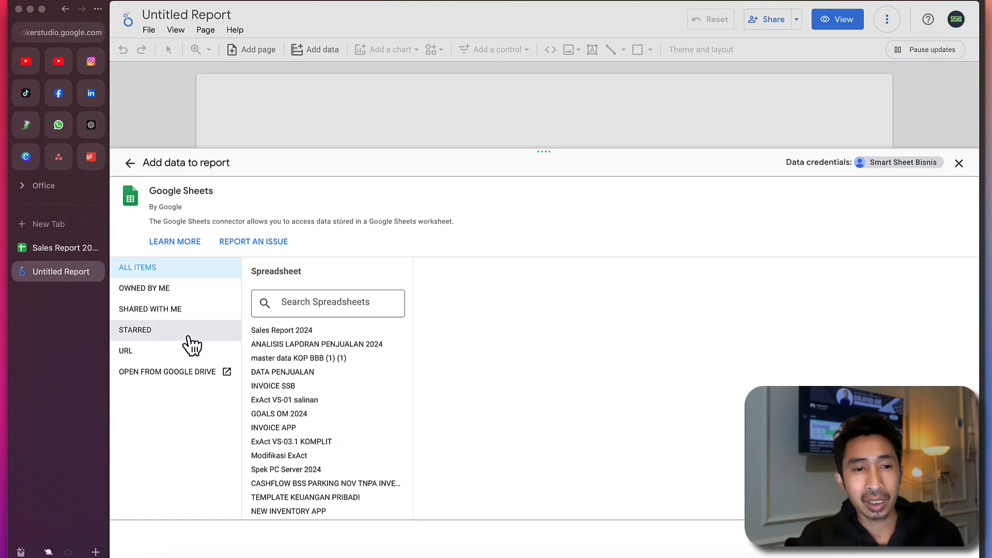
Choose URL as the way to locate the spreadsheet, and copy the full address of the Sales Report 2024 spreadsheet in Google Sheets.
left_click(139, 359)
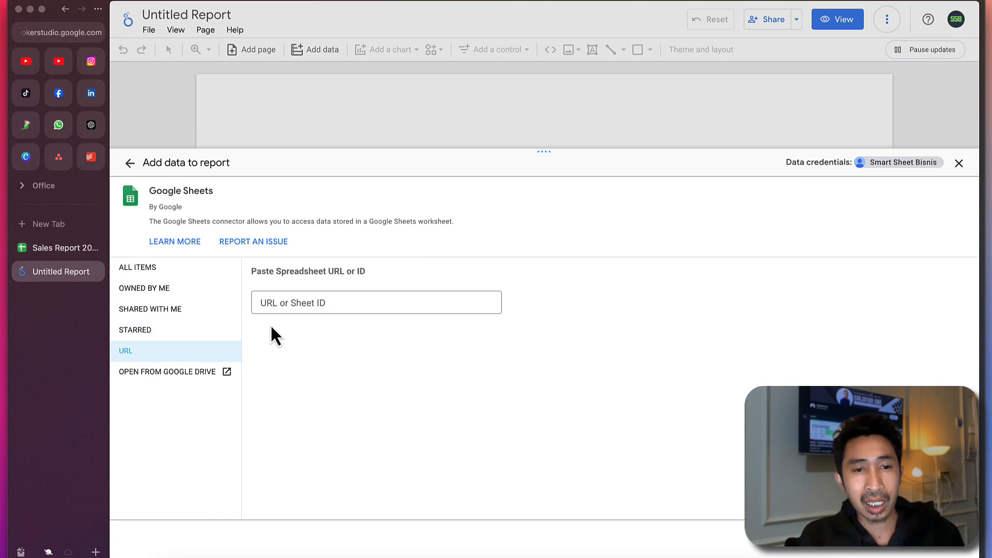
left_click(291, 302)
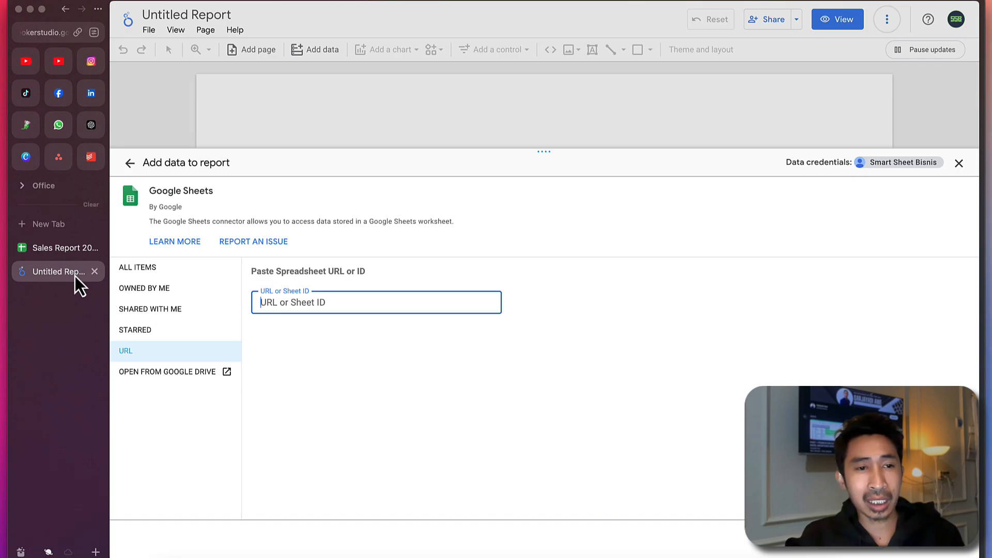
left_click(55, 250)
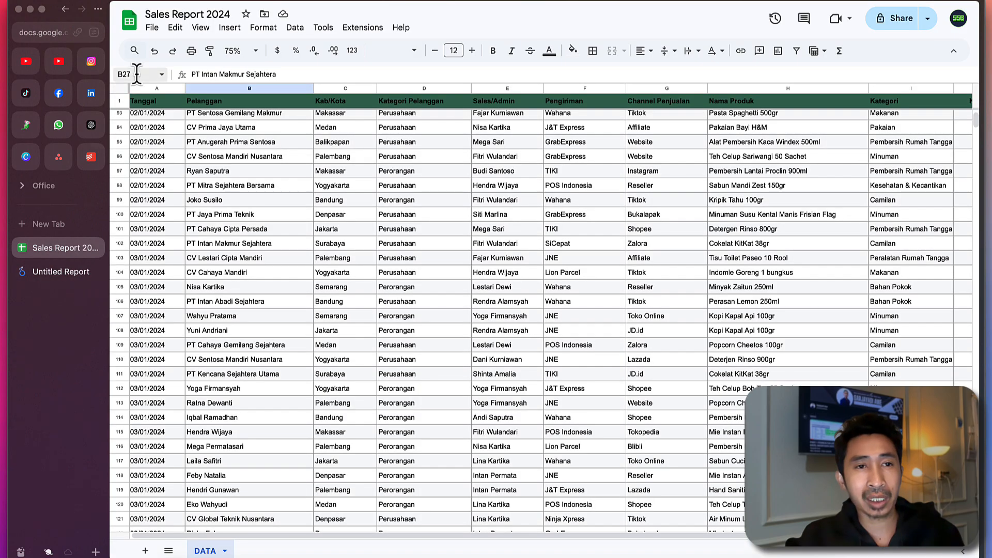
left_click(36, 34)
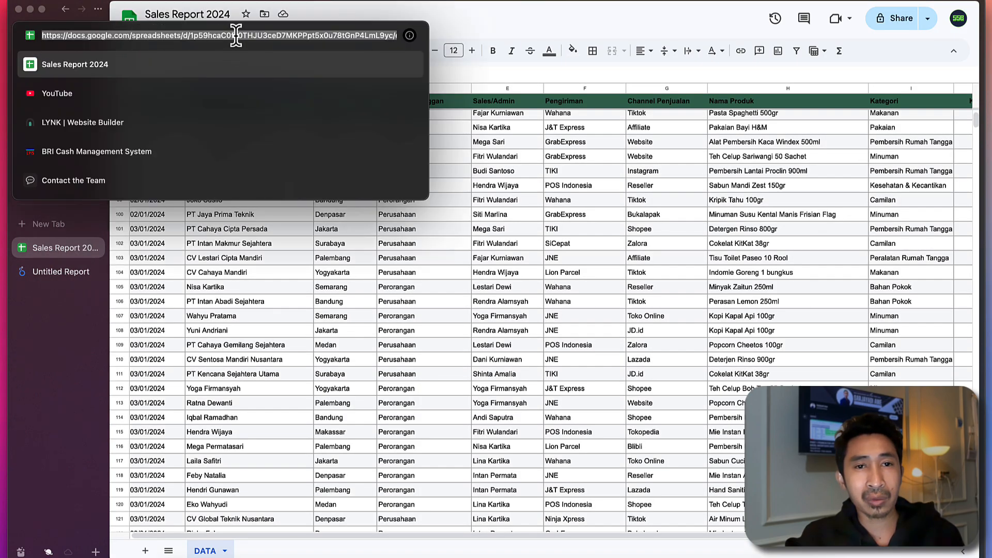
left_click_drag(283, 35, 446, 52)
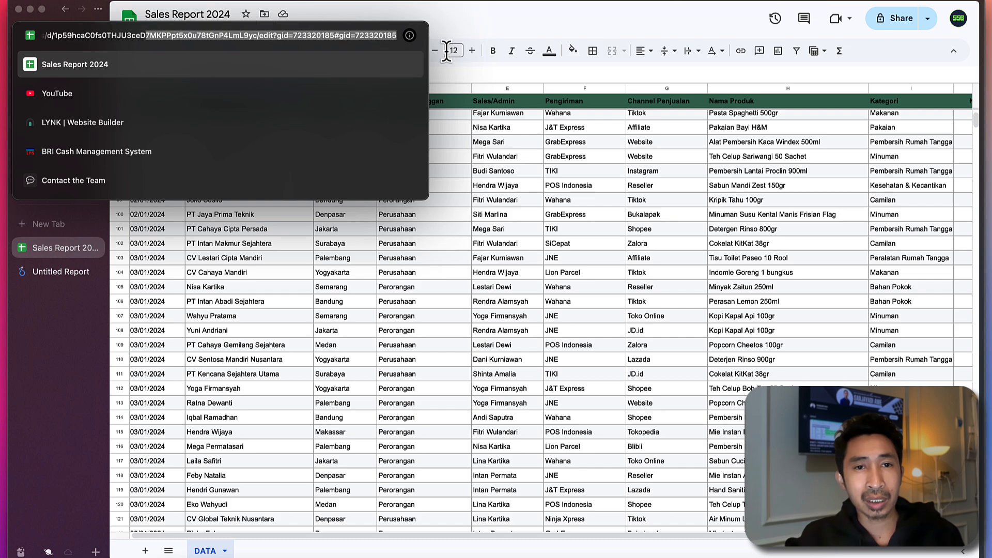
left_click(358, 35)
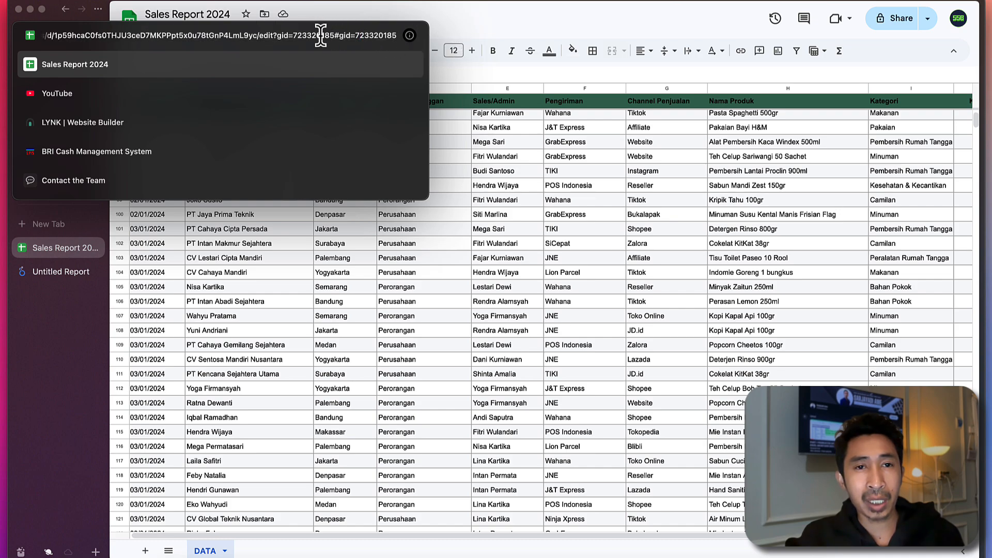
double_click(260, 35)
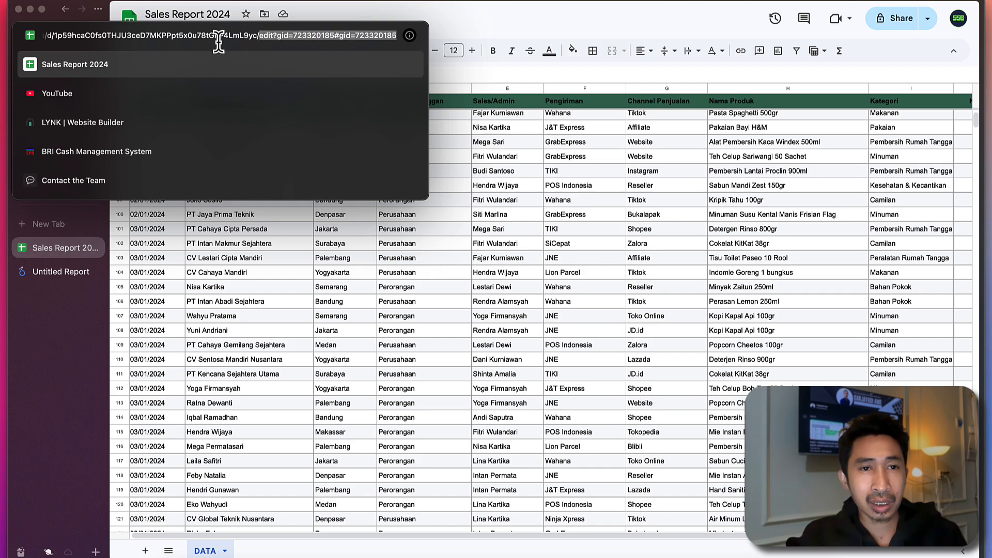
left_click(257, 35)
triple_click(260, 35)
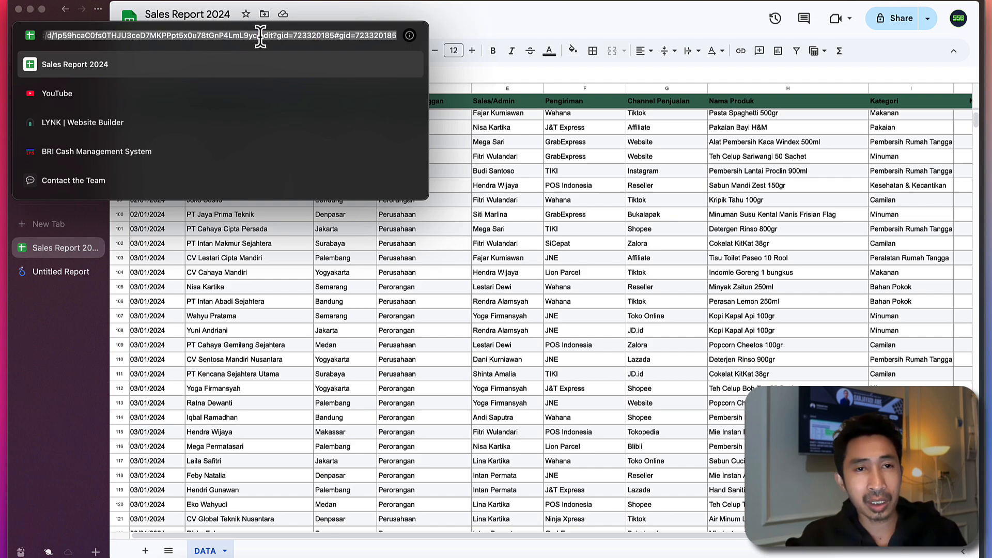
key("super+c")
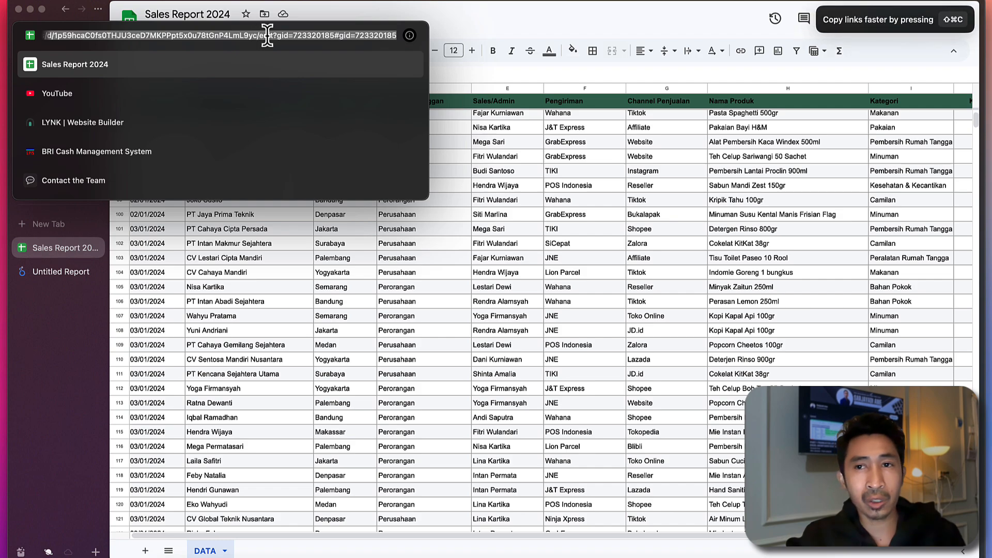
right_click(267, 35)
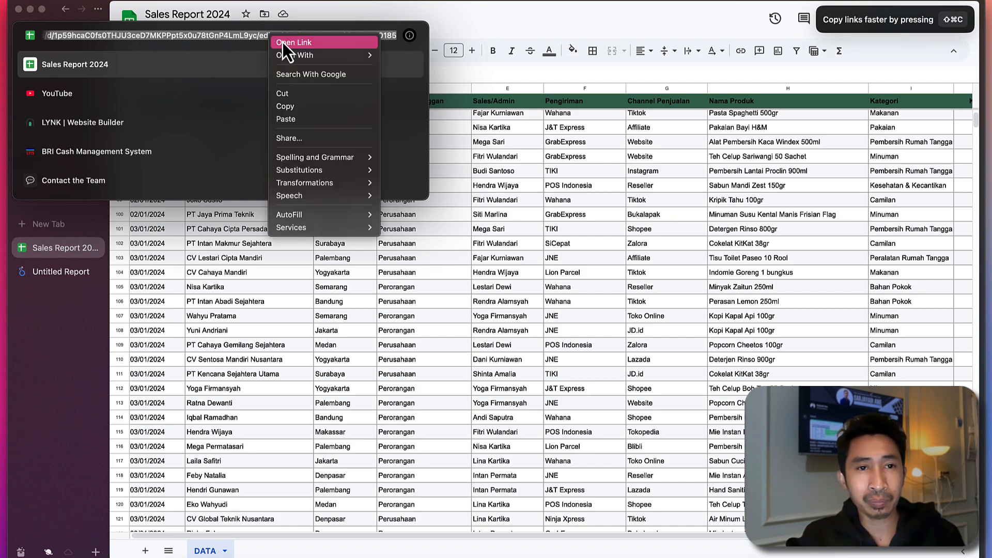
left_click(283, 106)
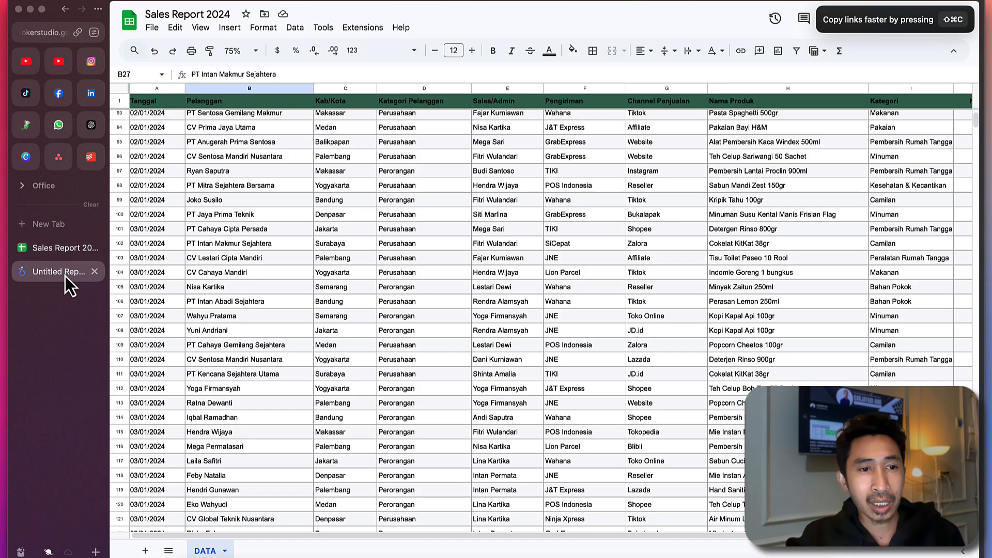
Back in the Looker Studio report, paste the copied spreadsheet URL and add its DATA worksheet as the data source.
left_click(65, 274)
key("super+v")
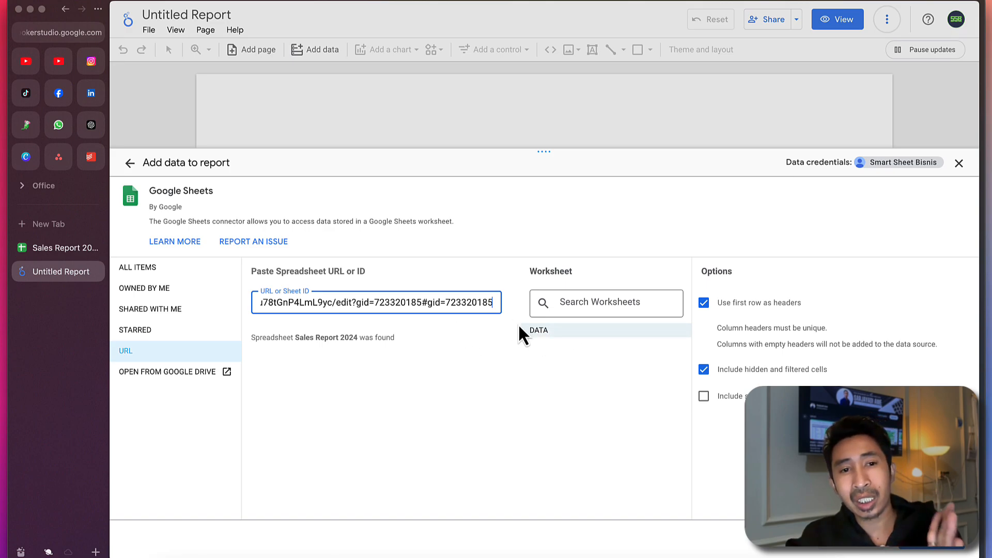
left_click(543, 340)
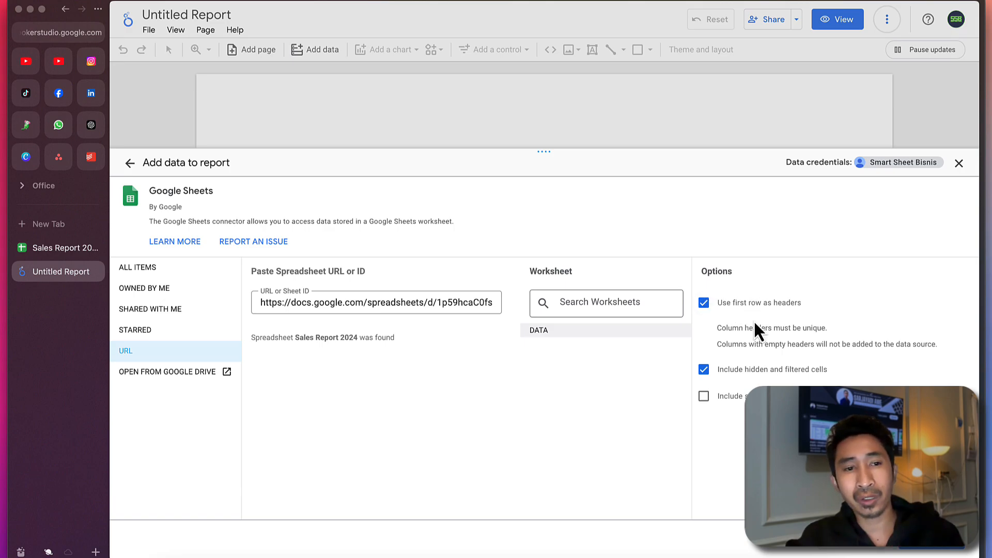
left_click(928, 551)
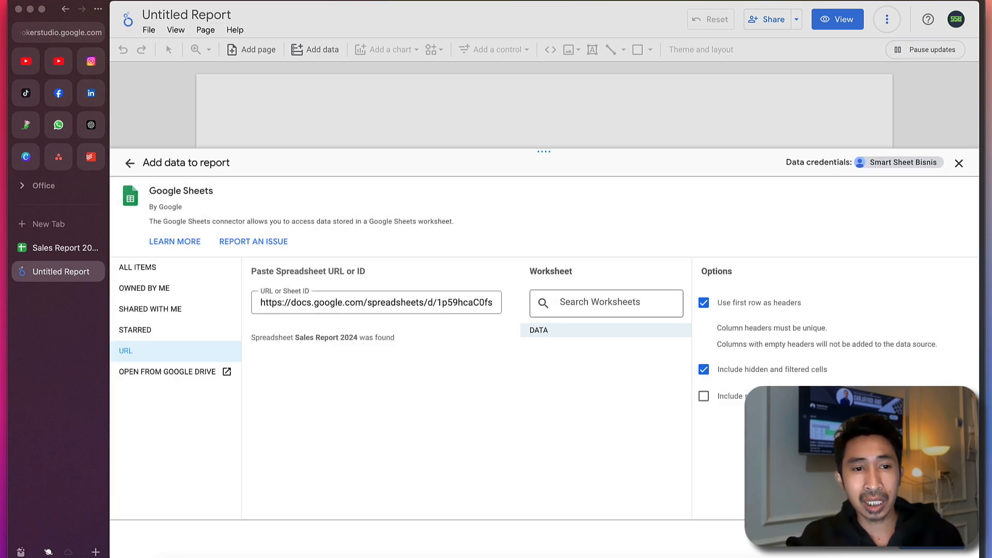
left_click(951, 537)
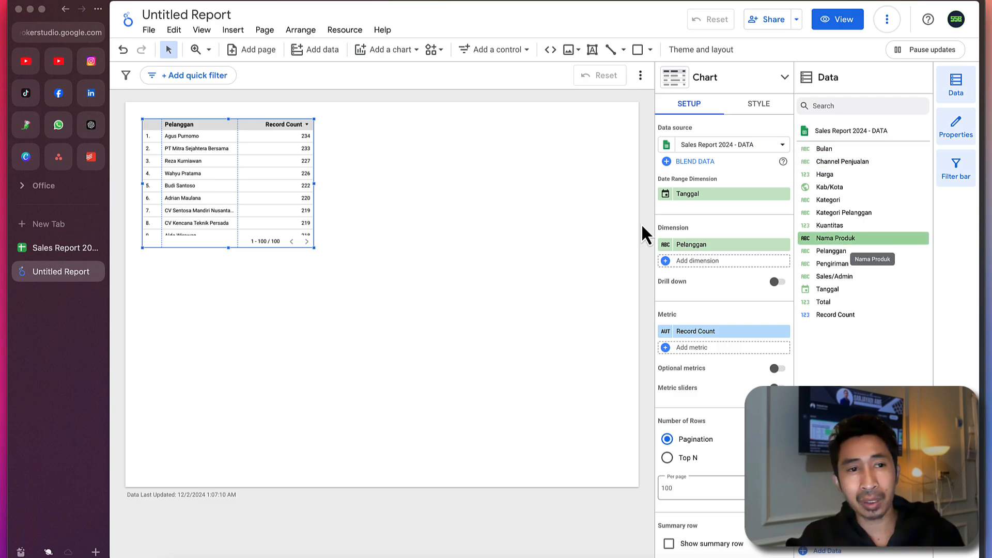
Compare the DATA sheet's Tanggal, Pelanggan and Kab/Kota headers with the report's field list and default customer table.
left_click(58, 251)
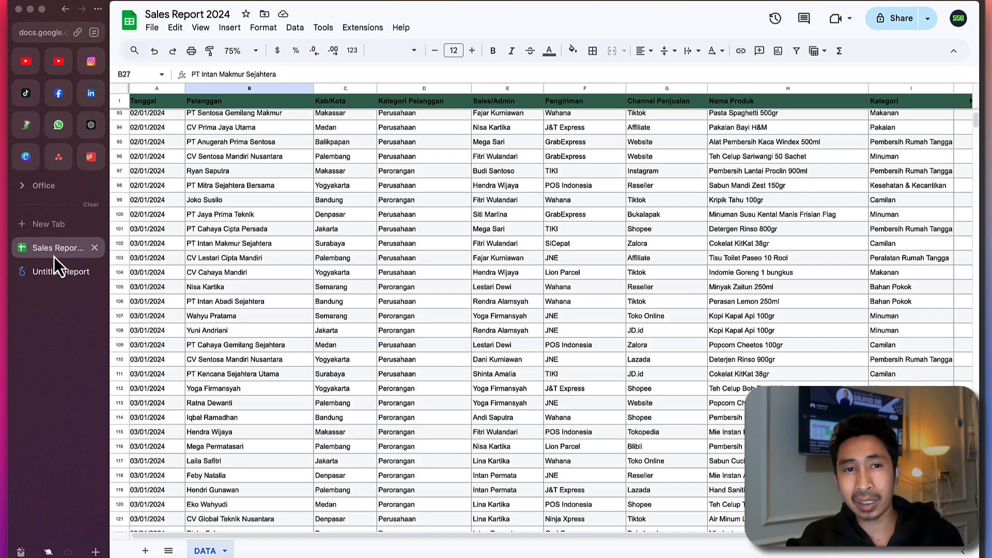
left_click(151, 130)
left_click(159, 103)
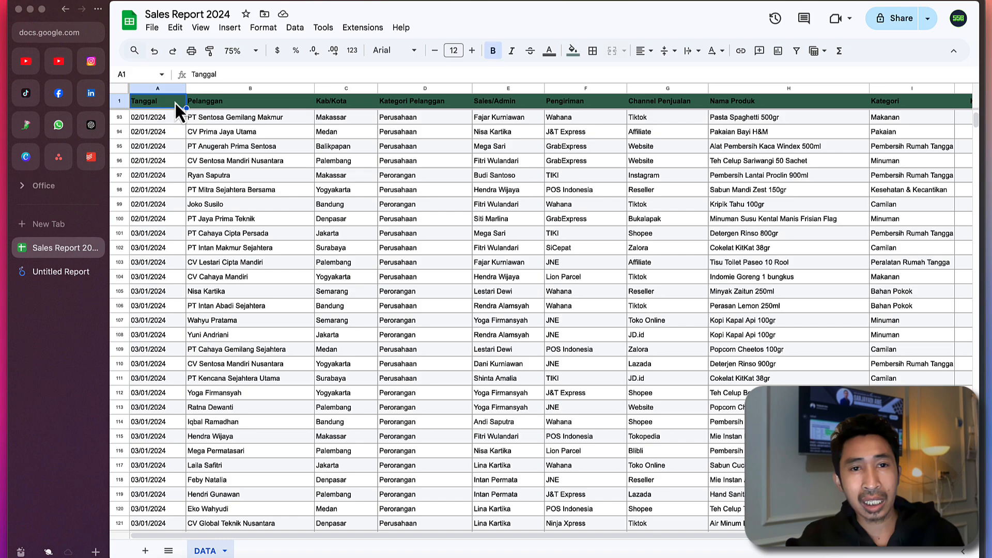
left_click(232, 102)
left_click(336, 104)
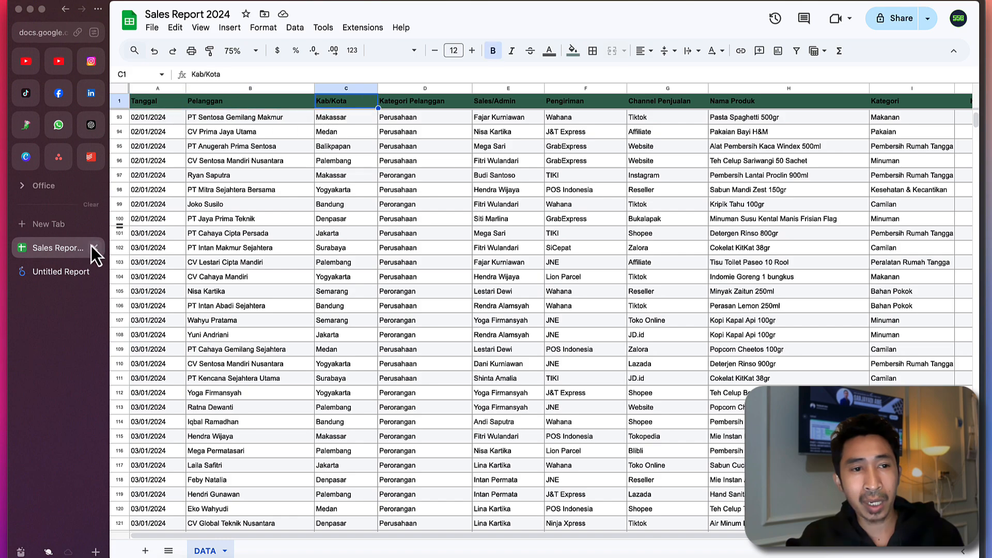
left_click(67, 268)
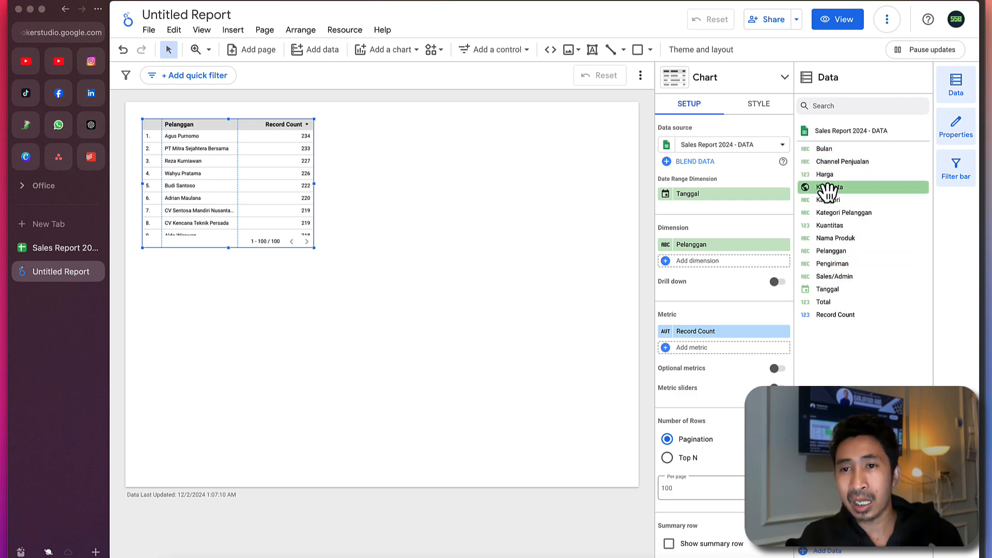
left_click(489, 231)
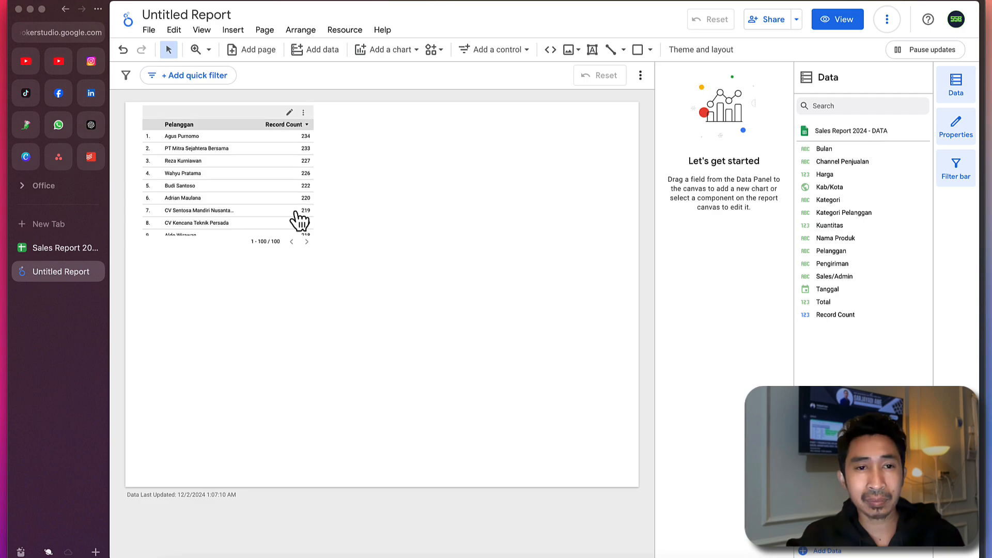
left_click(238, 122)
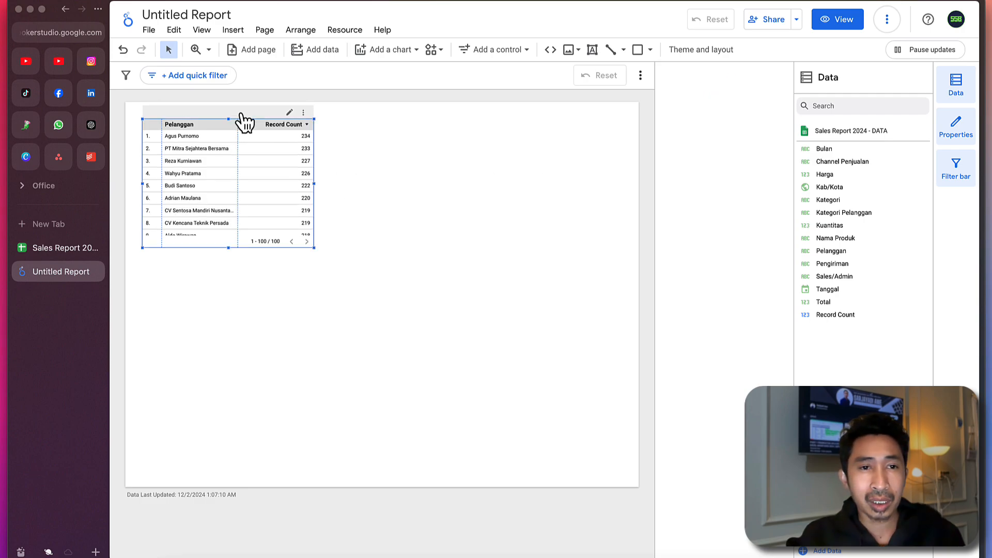
left_click(422, 166)
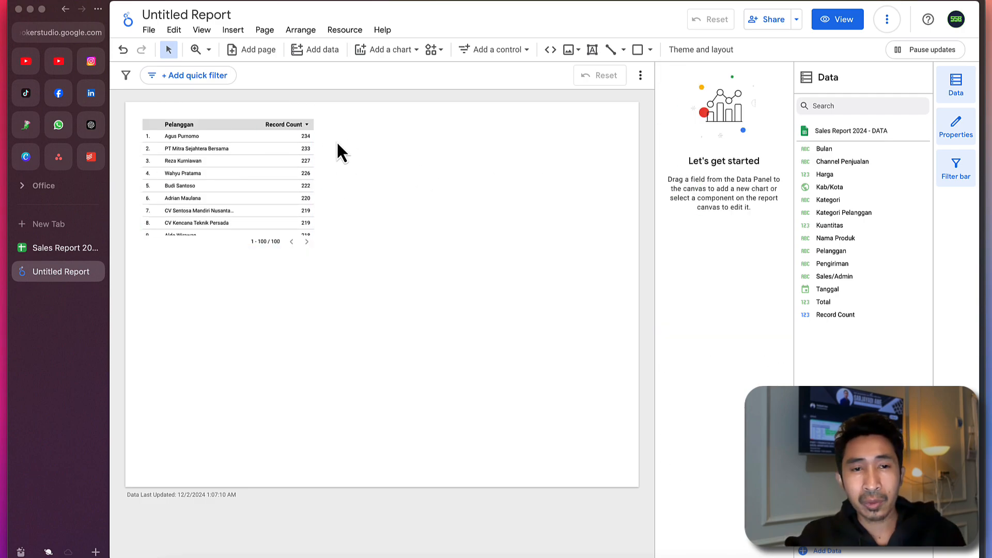
left_click_drag(819, 240, 819, 242)
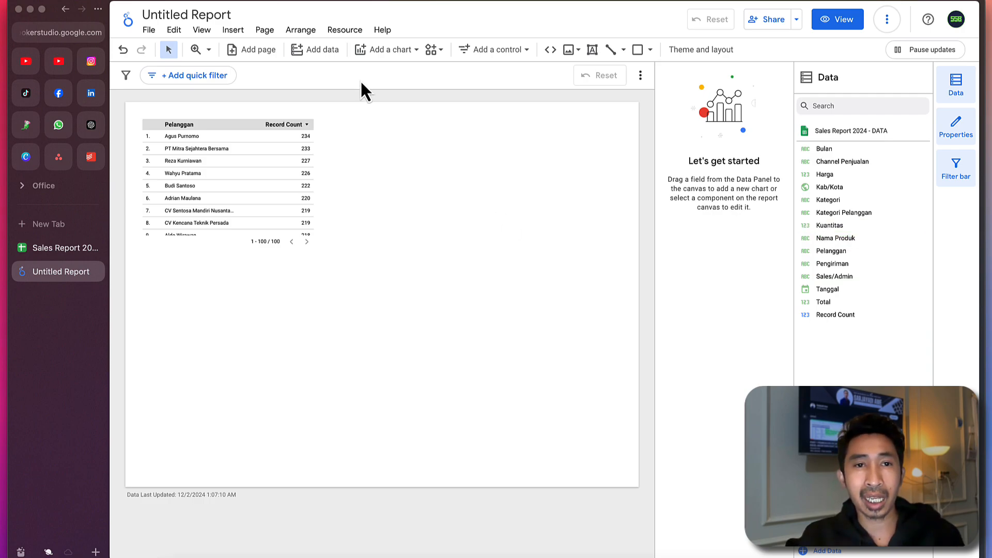
Open the Sales Report 2024 - DATA source for editing from the report's added data sources.
left_click(347, 33)
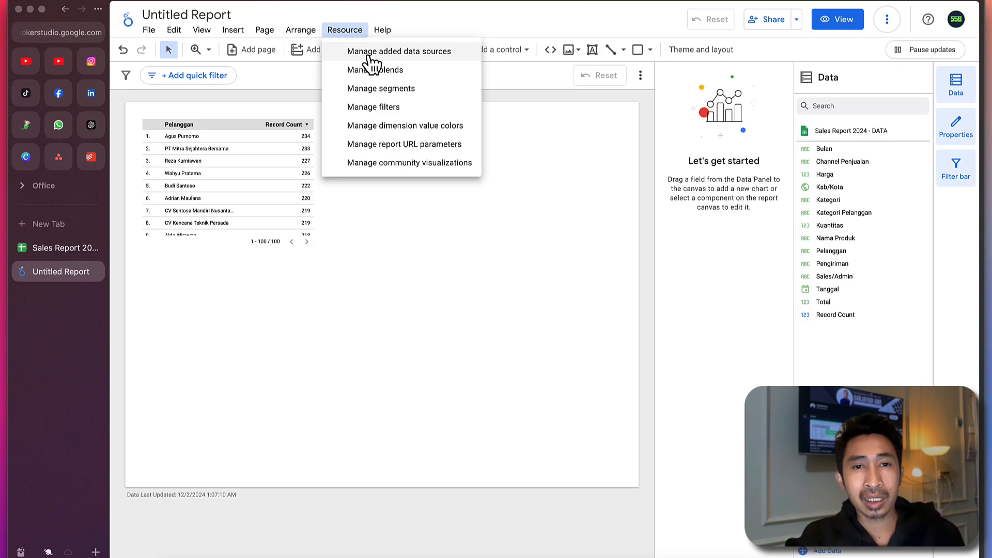
left_click(401, 55)
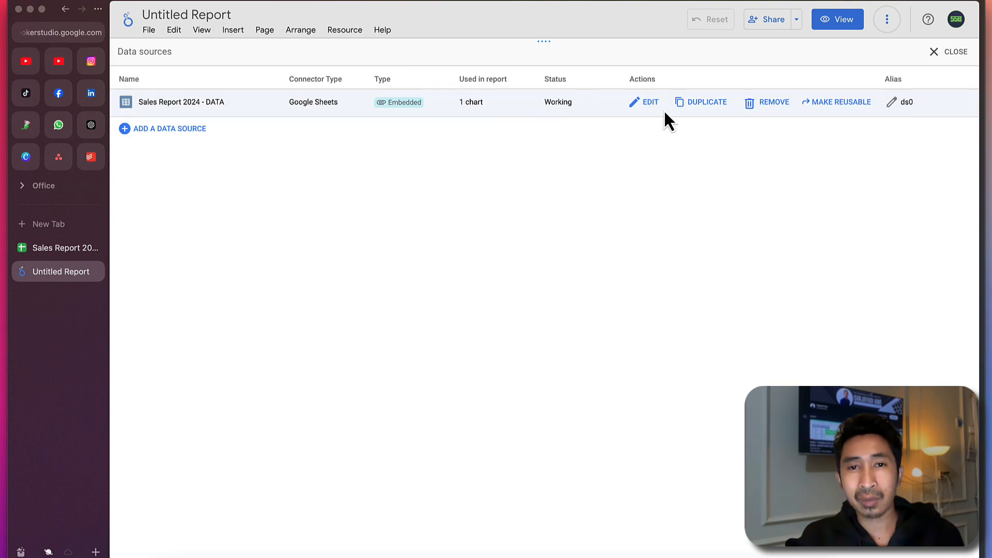
left_click(634, 107)
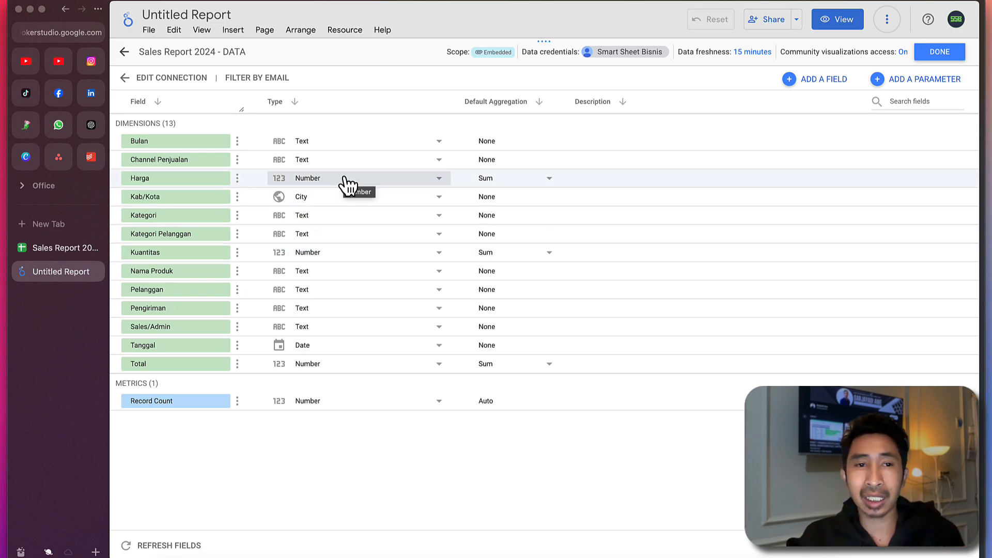
Switch to the Sales Report 2024 spreadsheet and examine its Bulan, Harga and Total columns.
left_click(53, 257)
left_click(445, 161)
left_click(649, 160)
scroll(649, 162, "right", 4)
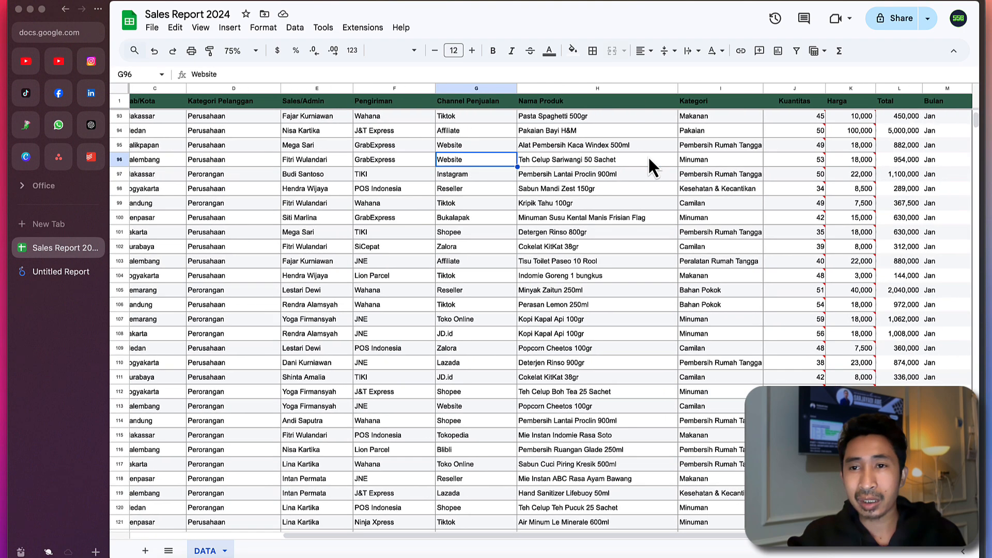
left_click(946, 102)
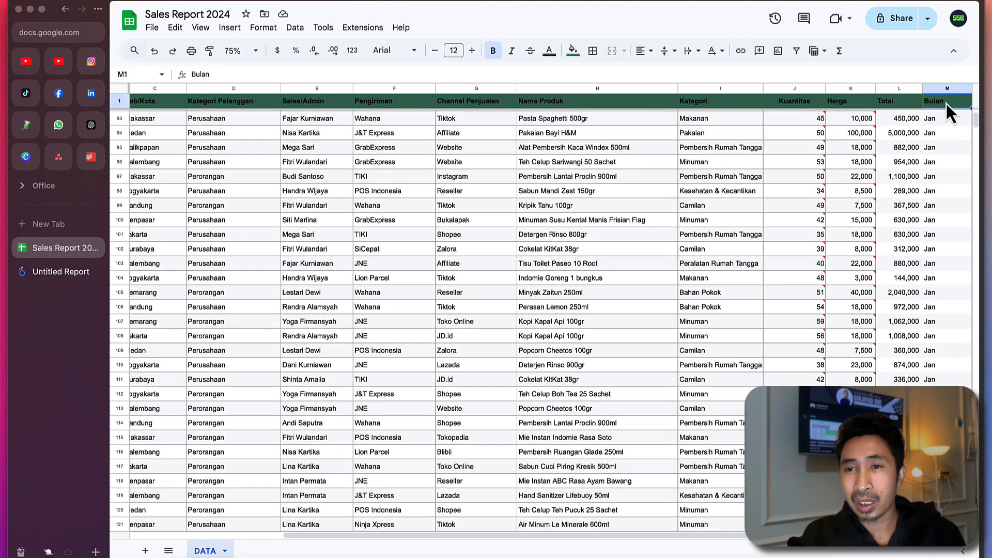
left_click(892, 117)
left_click(857, 118)
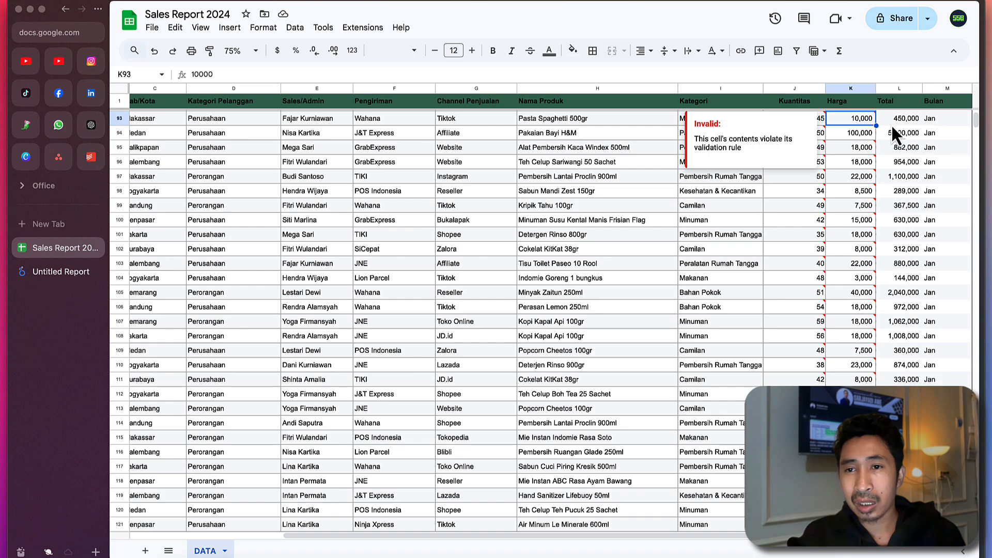
left_click(892, 123)
left_click(860, 123)
left_click(919, 122)
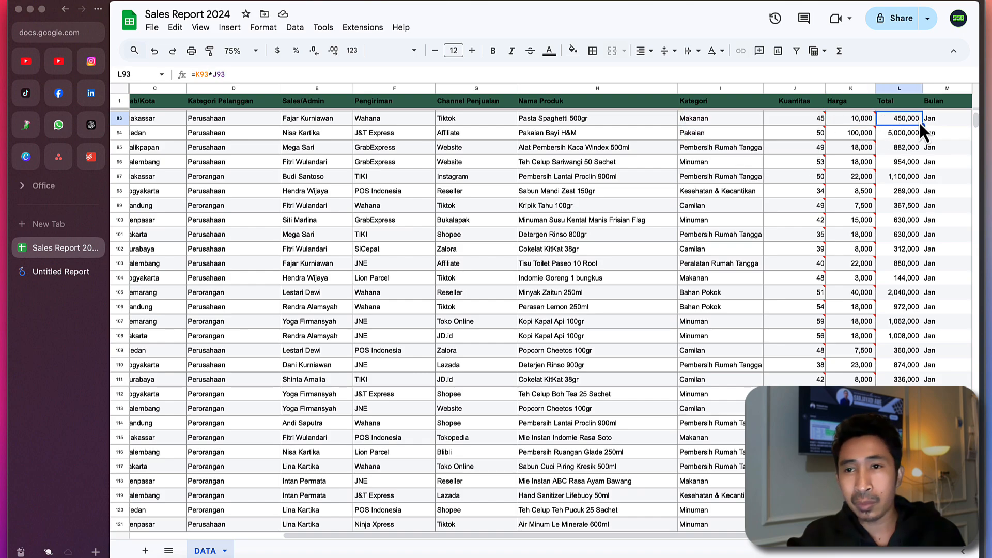
Insert a column before Bulan in the DATA sheet and enter Testing as its header.
left_click(946, 91)
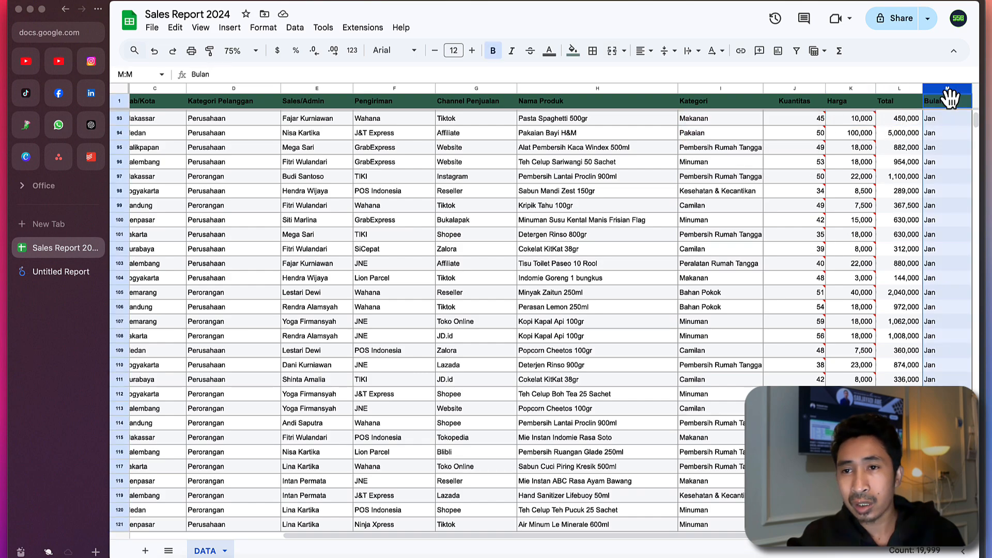
right_click(946, 91)
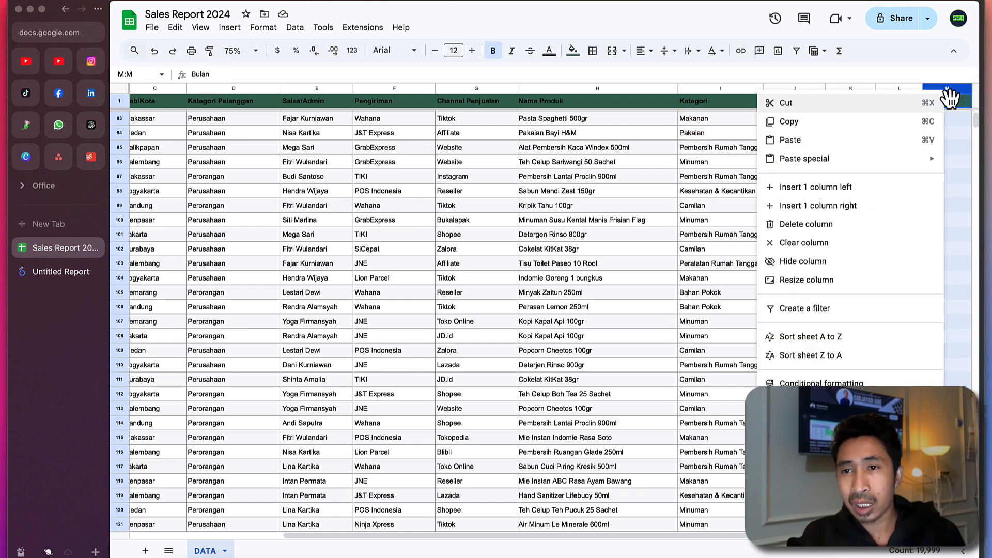
left_click(813, 189)
scroll(922, 143, "up", 20)
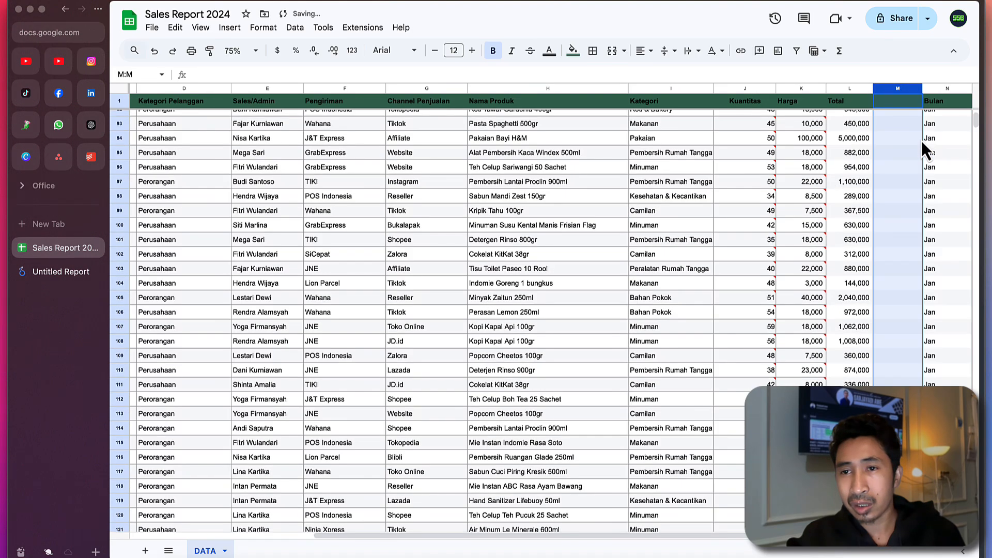
scroll(921, 139, "up", 3)
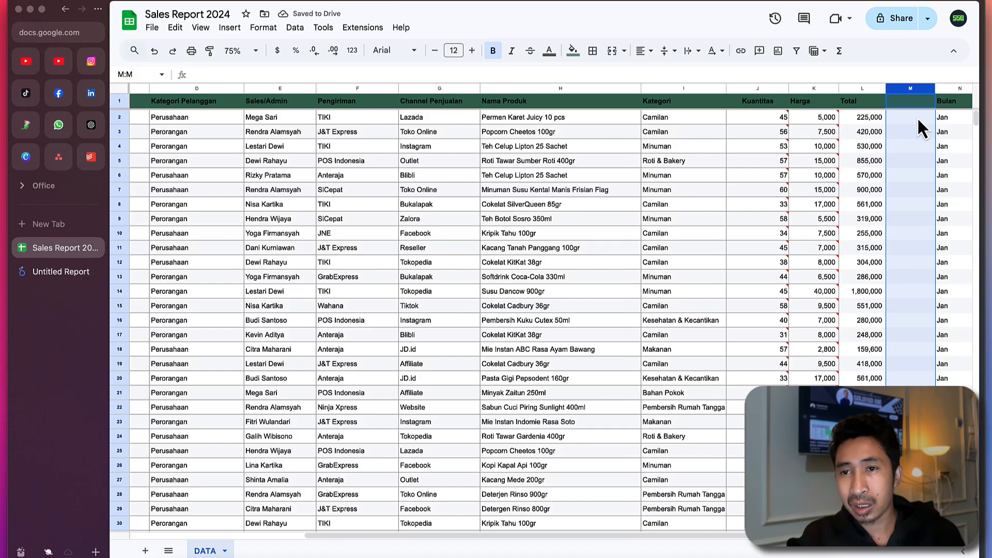
left_click(916, 104)
type("Test")
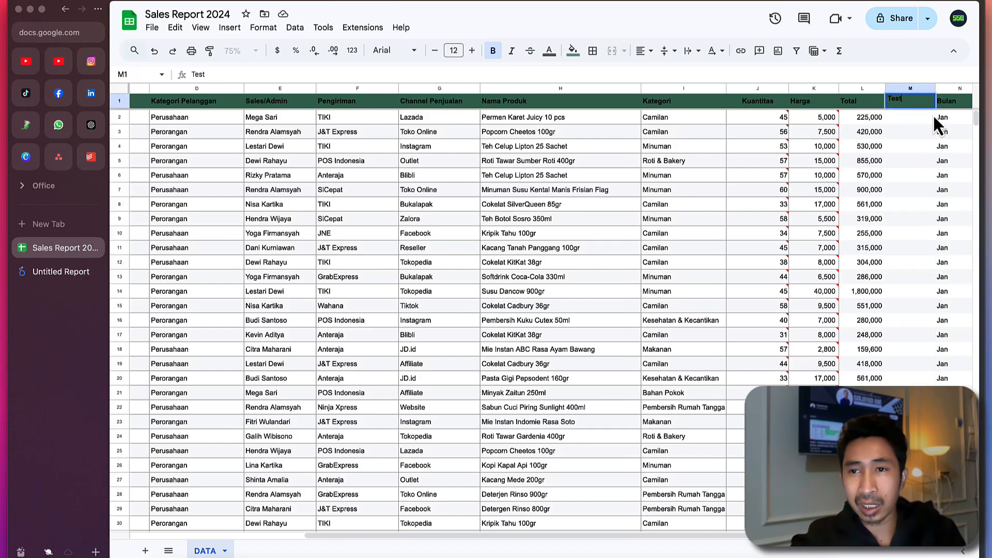
type("ing")
key("Return")
left_click(912, 101)
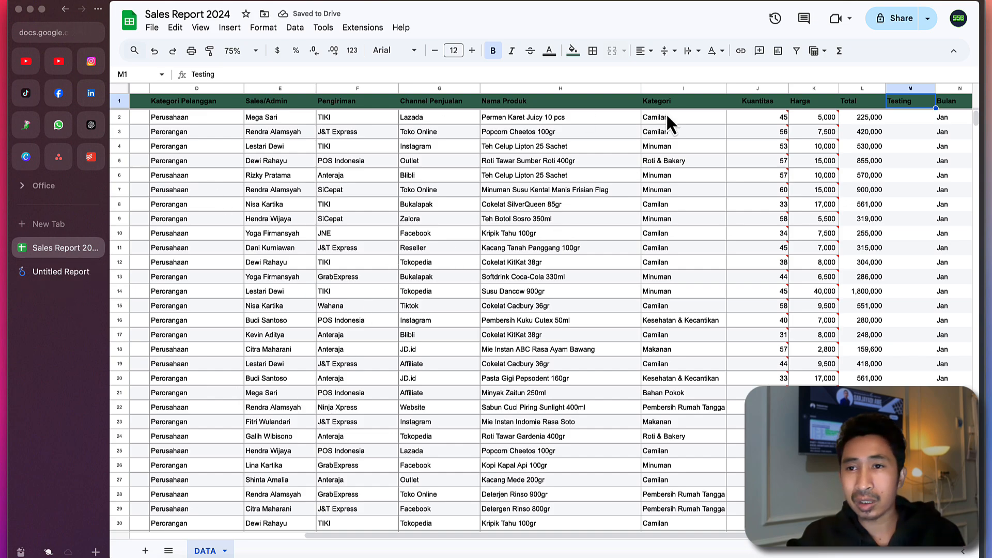
Back in the Looker Studio report, refresh the Sales Report 2024 - DATA source's fields and apply the connection changes.
left_click(64, 278)
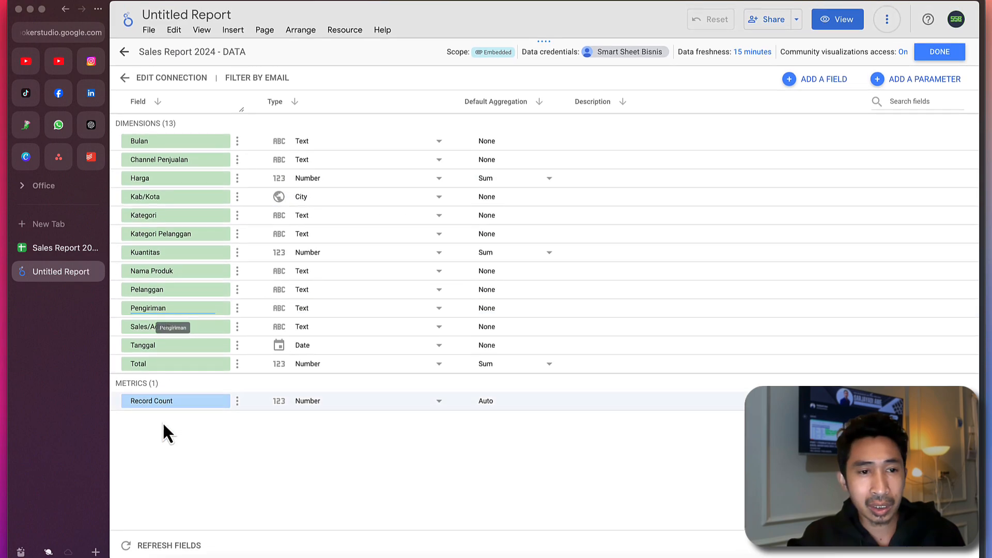
left_click(150, 547)
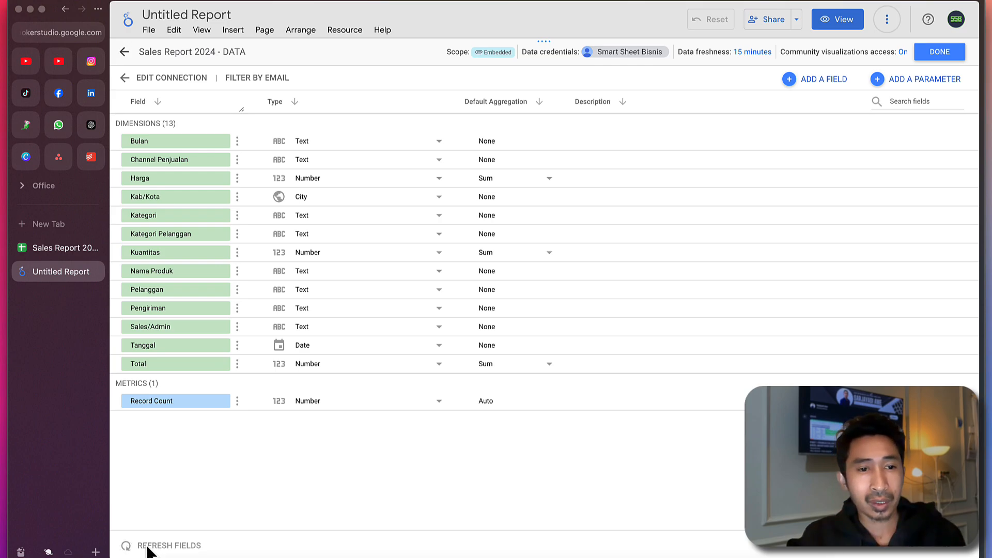
left_click(131, 546)
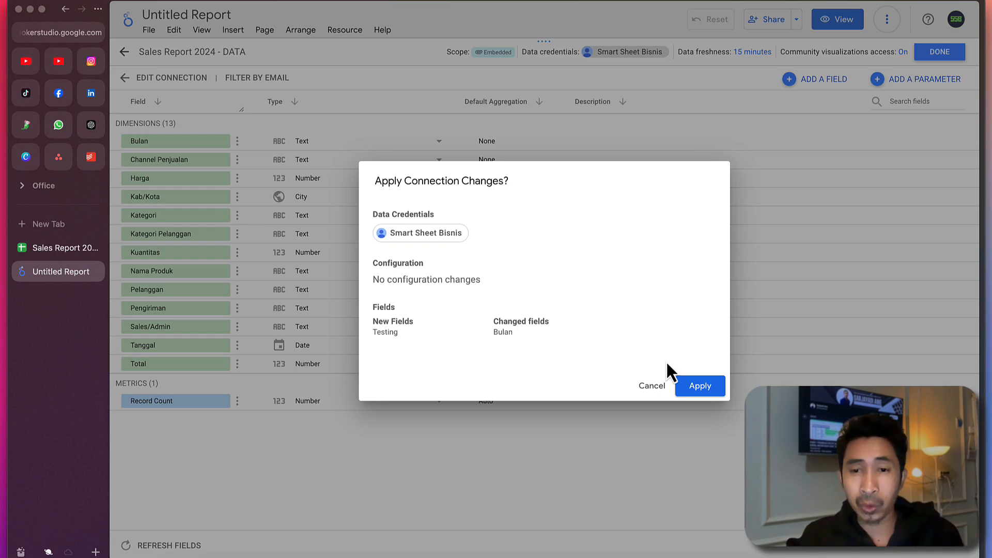
left_click(696, 383)
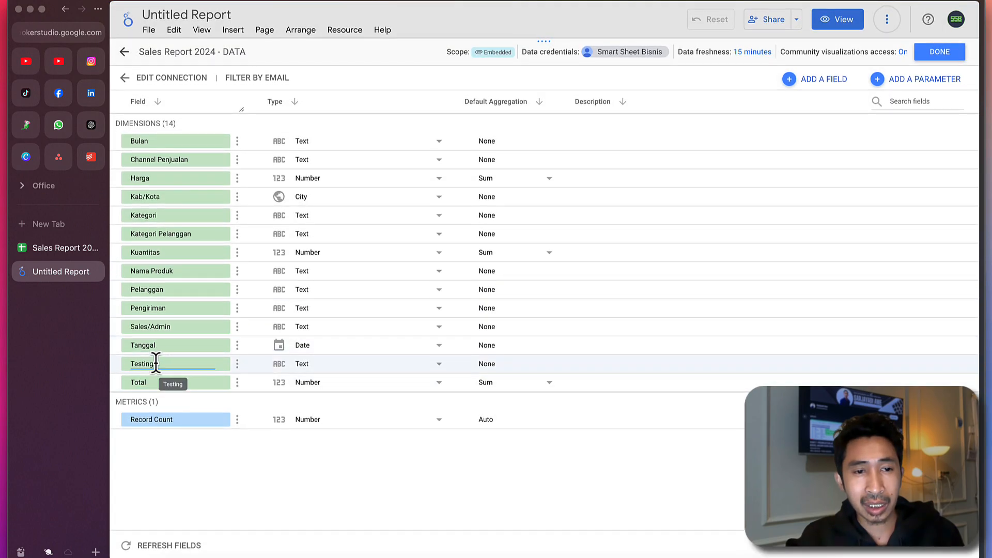
Examine the data type options for the Testing, Kab/Kota and Tanggal fields.
left_click(318, 365)
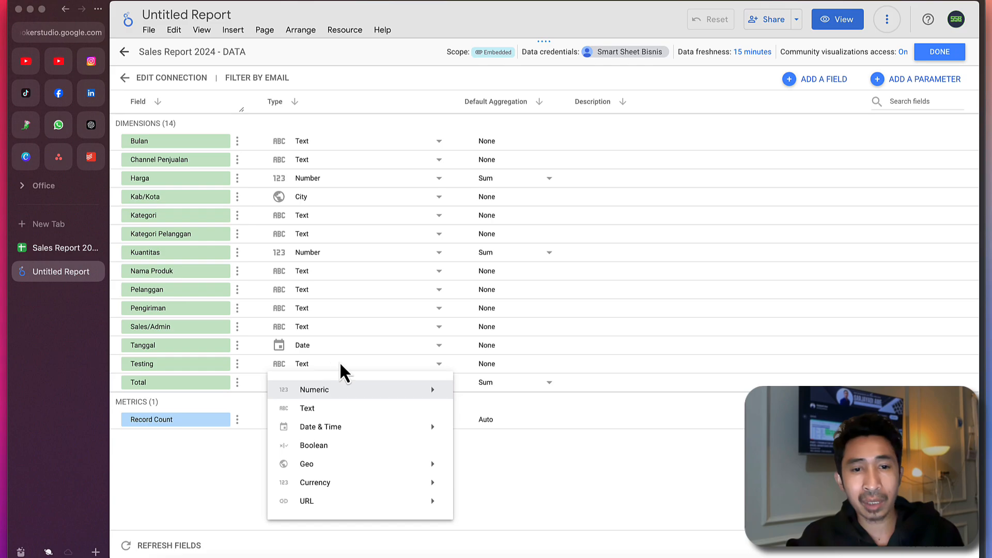
left_click(346, 206)
left_click(345, 206)
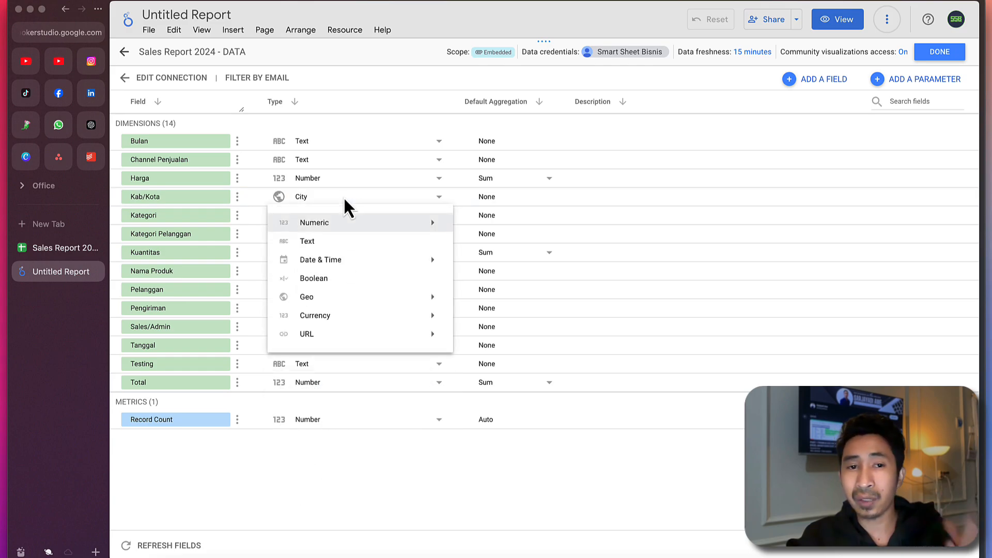
left_click(344, 198)
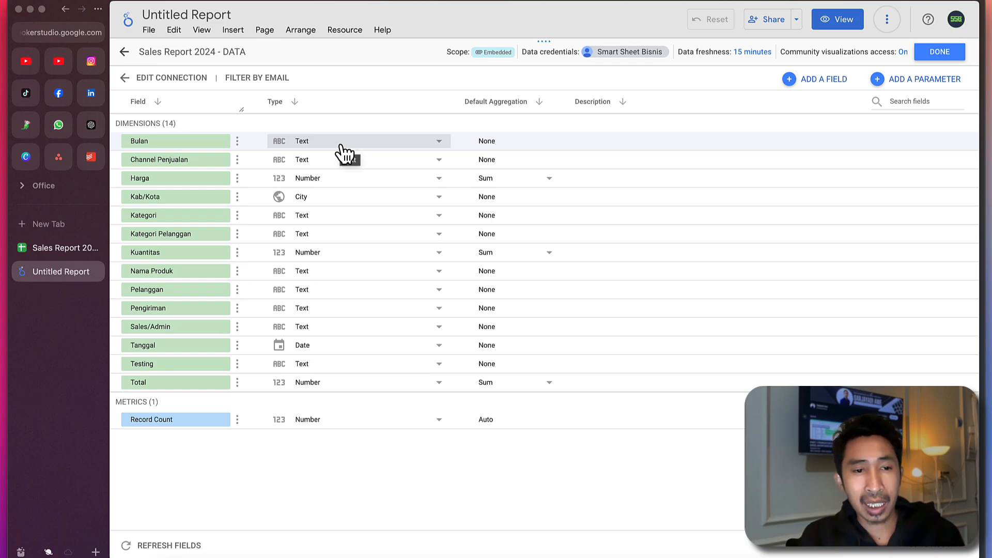
left_click(340, 346)
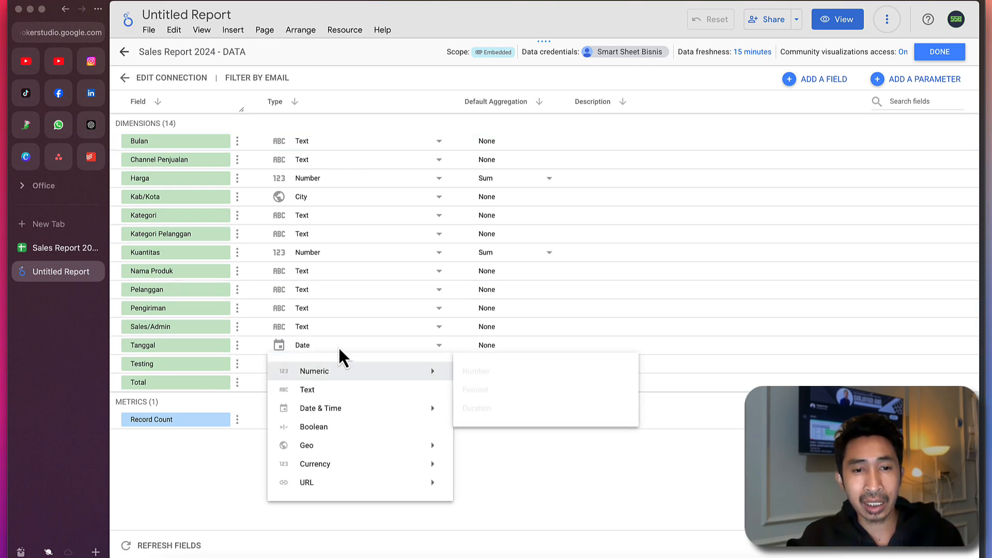
left_click(337, 348)
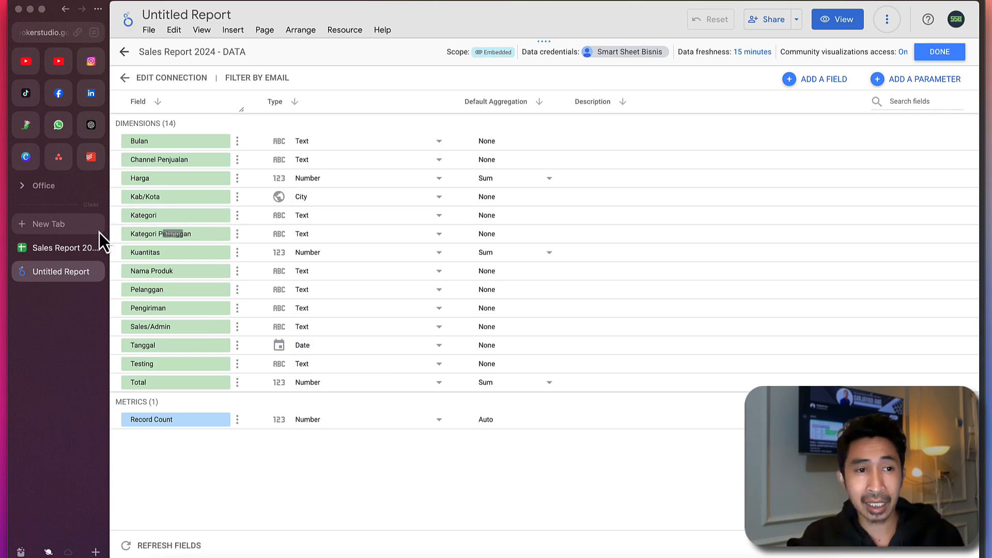
Switch to the Sales Report 2024 spreadsheet and check entries in the Sales/Admin and Pengiriman columns.
left_click(56, 247)
left_click(290, 190)
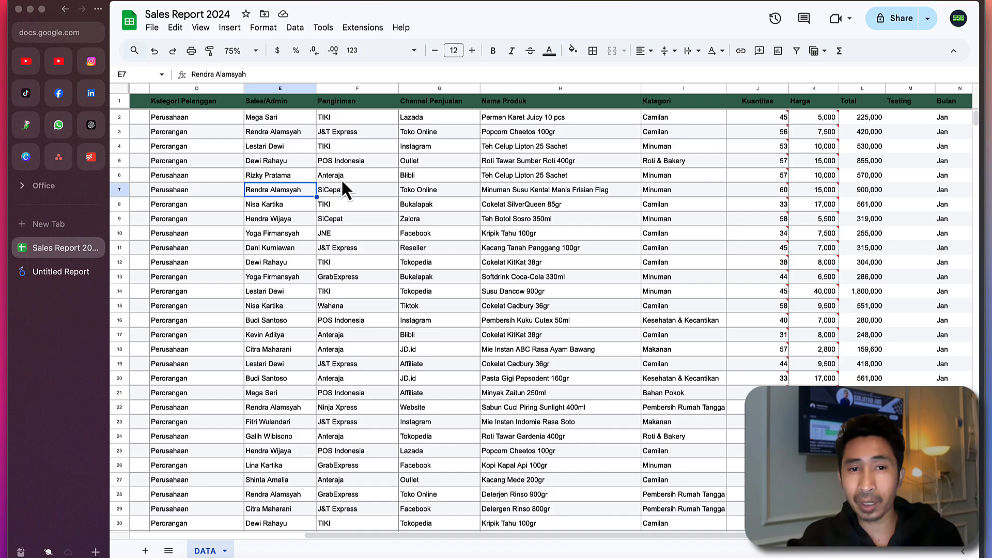
left_click(341, 177)
Return to the Looker Studio report, finish editing the data source and close the data sources list.
left_click(49, 272)
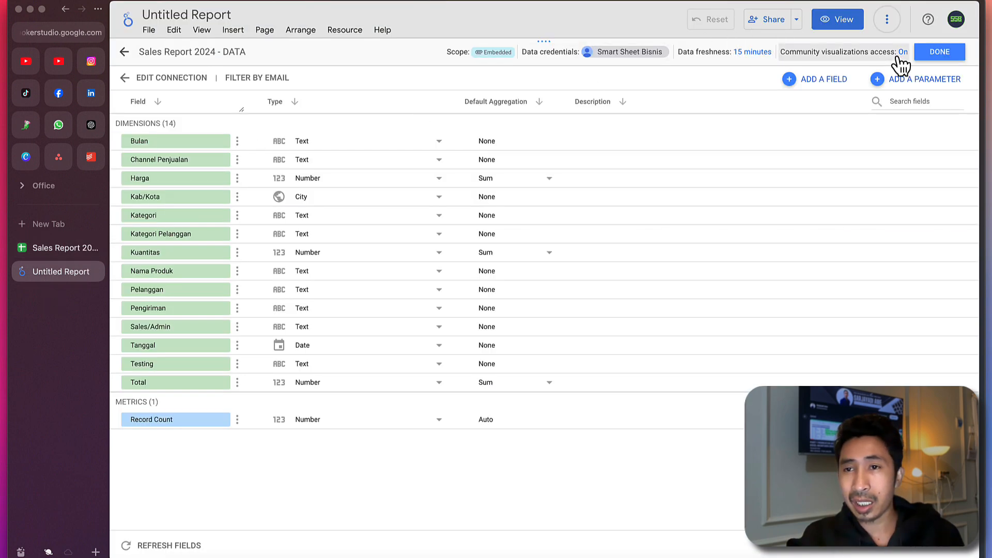
left_click(941, 54)
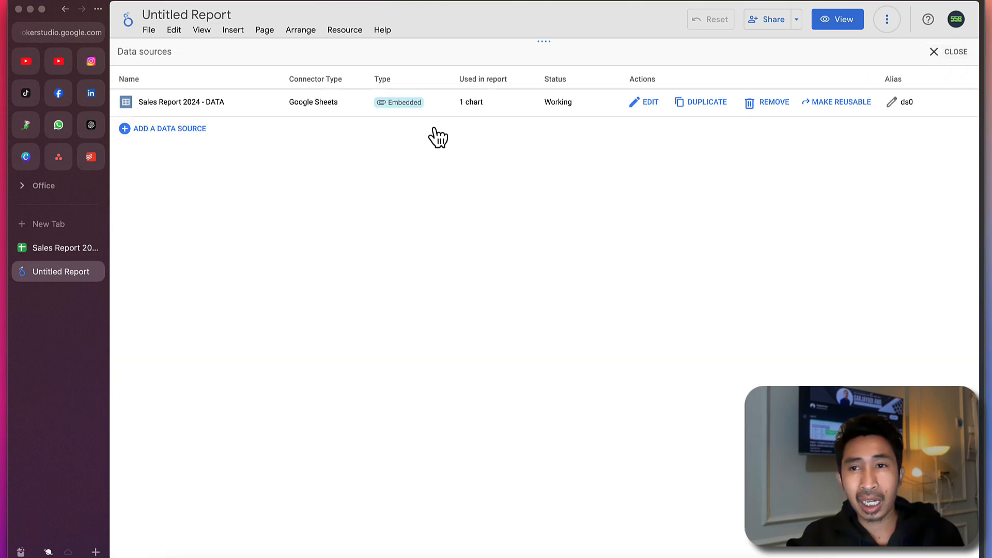
left_click(953, 56)
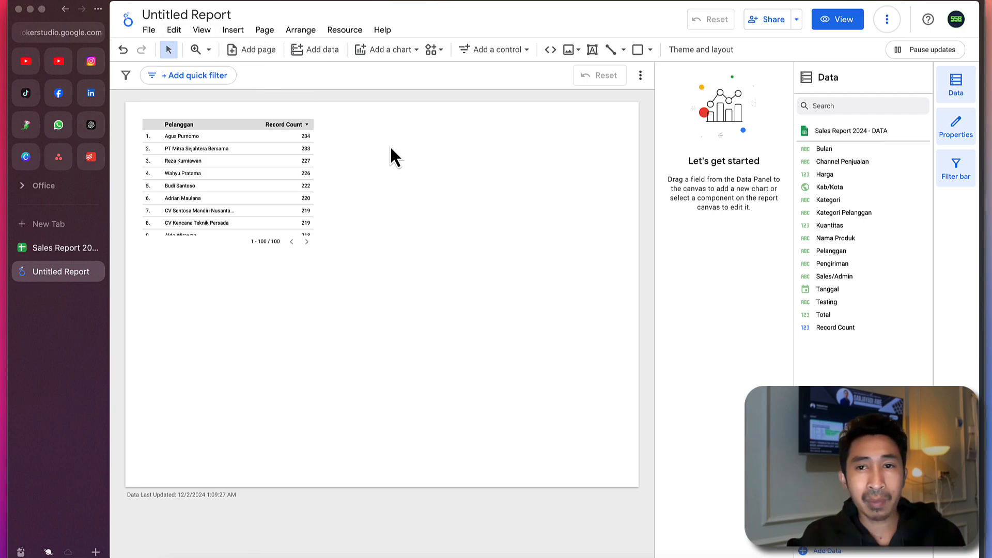
Preview the report as a viewer, look through the Pelanggan table's rows, and return to editing.
left_click(838, 21)
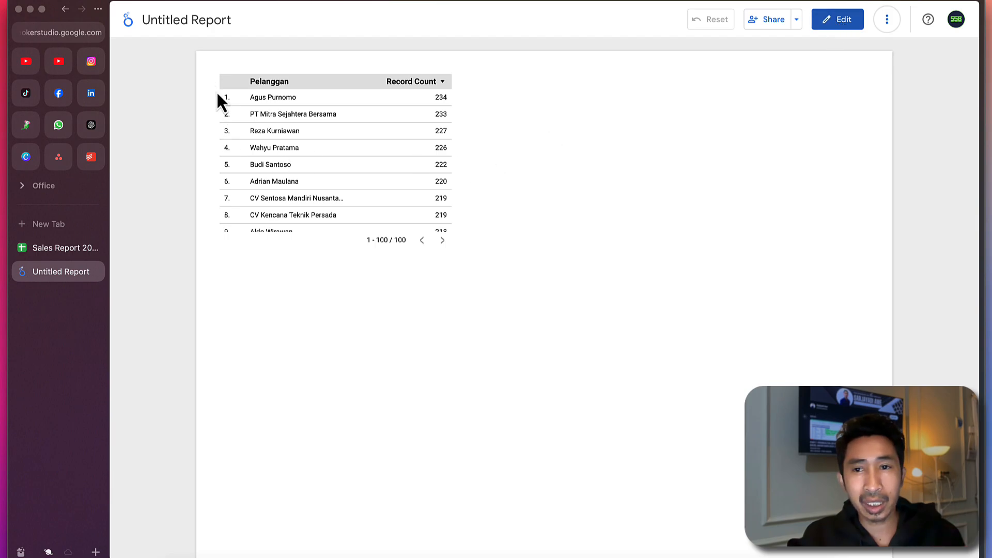
scroll(272, 227, "down", 15)
scroll(272, 230, "down", 10)
scroll(272, 231, "up", 2)
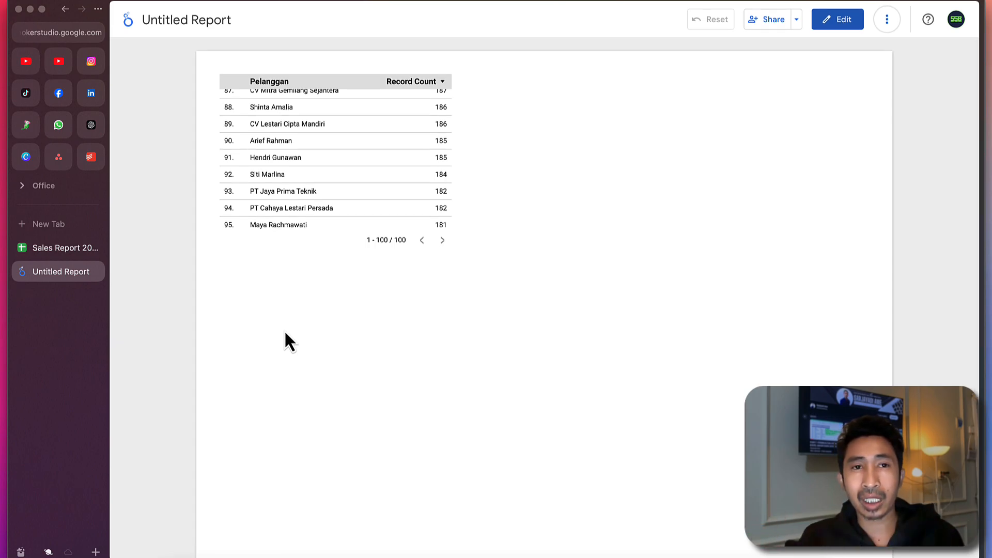
left_click(844, 26)
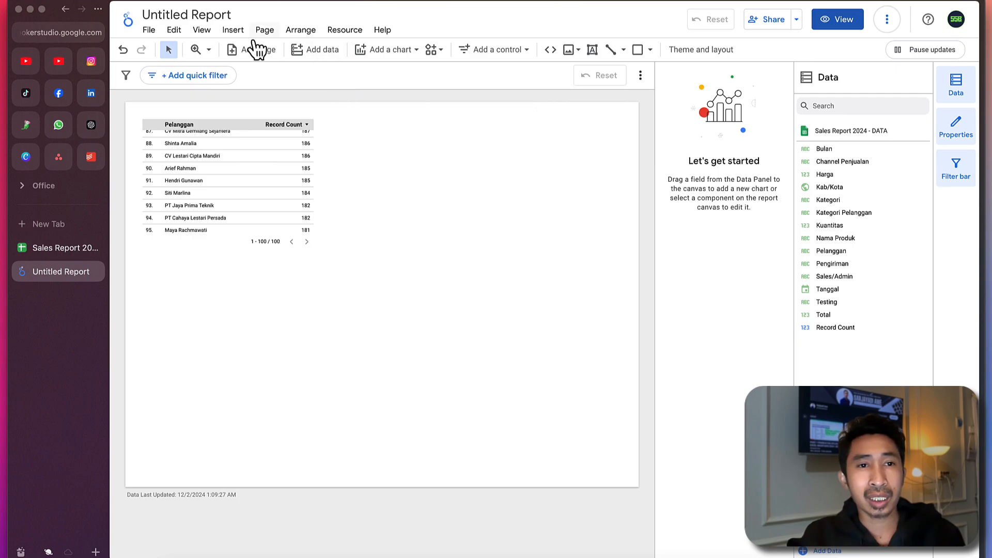
Set the report-level data source to Sales Report 2024 - DATA in the report settings.
right_click(441, 153)
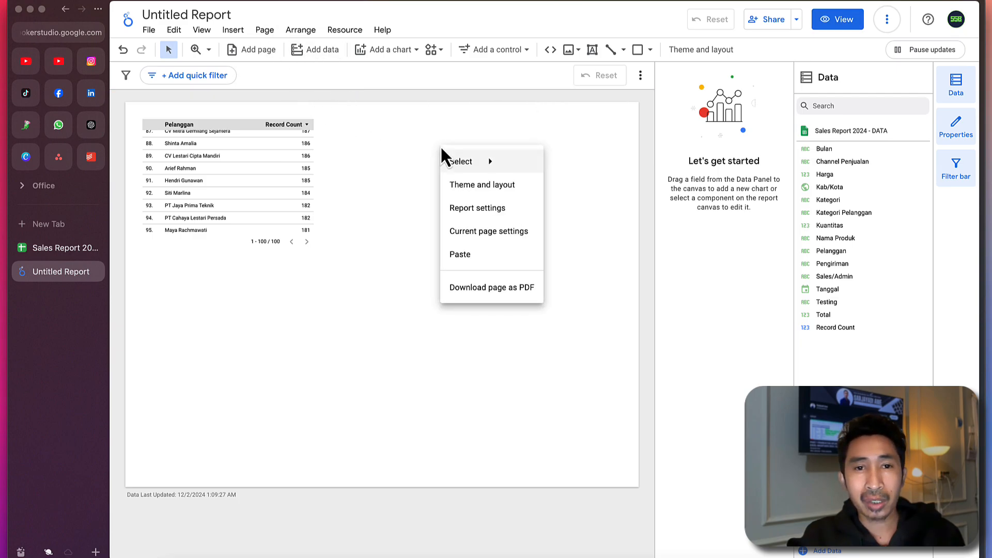
left_click(420, 165)
right_click(420, 166)
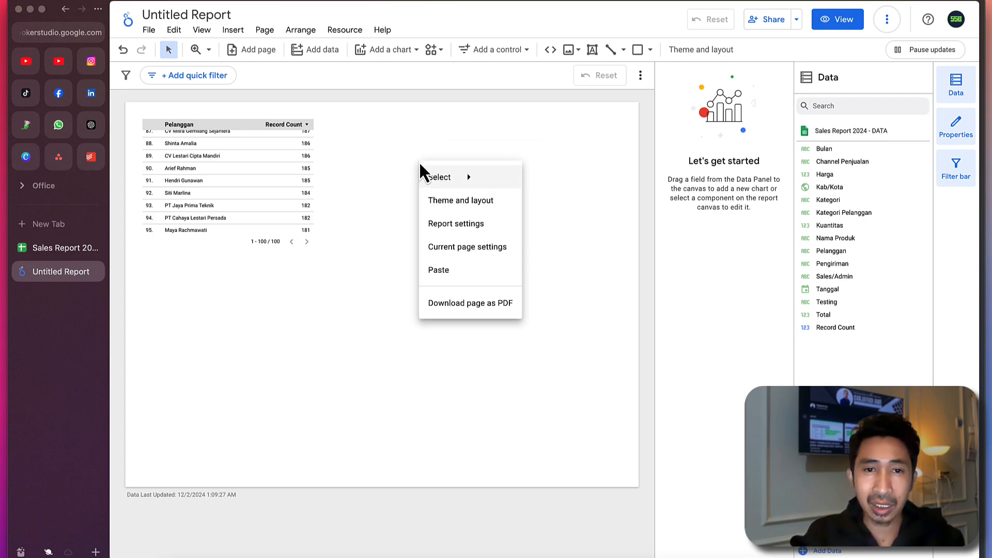
left_click(465, 226)
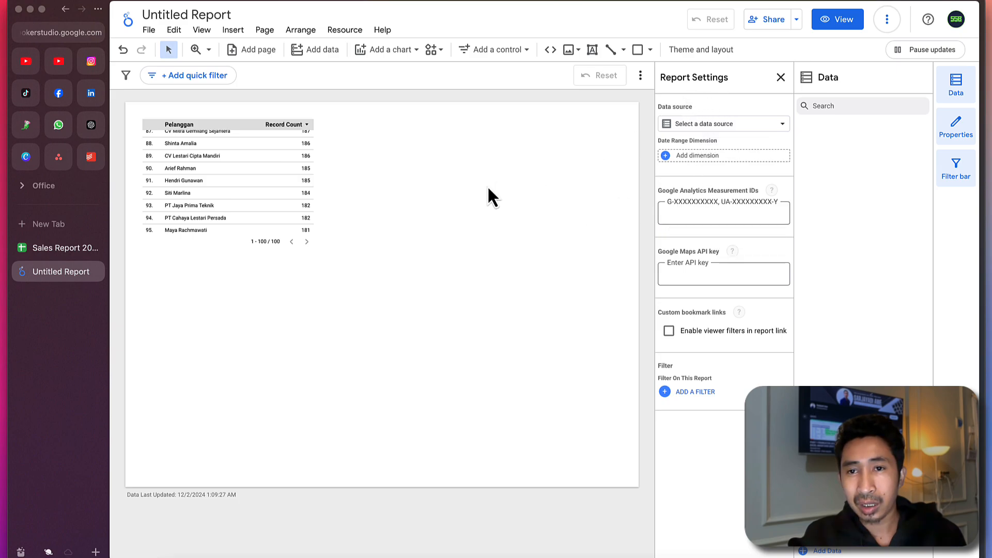
right_click(457, 202)
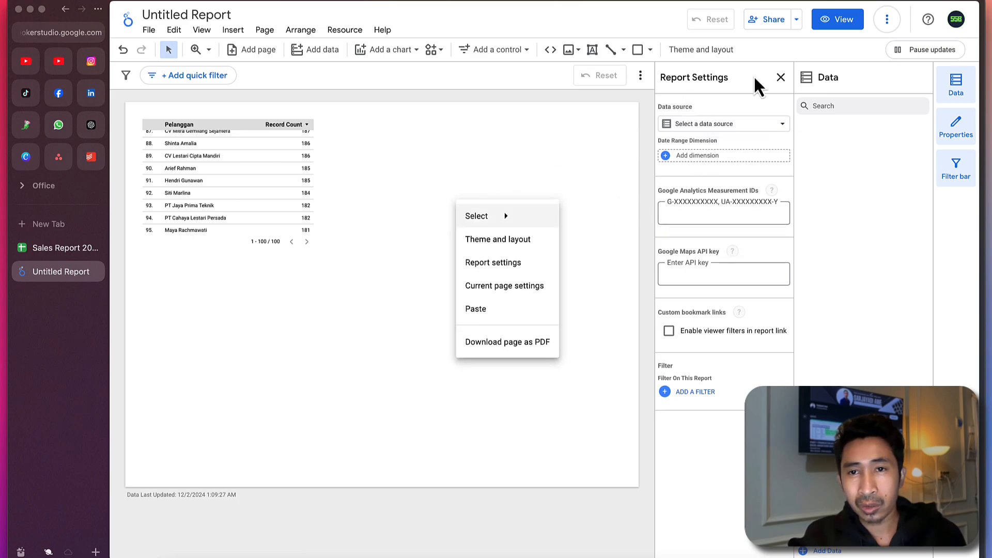
left_click(783, 78)
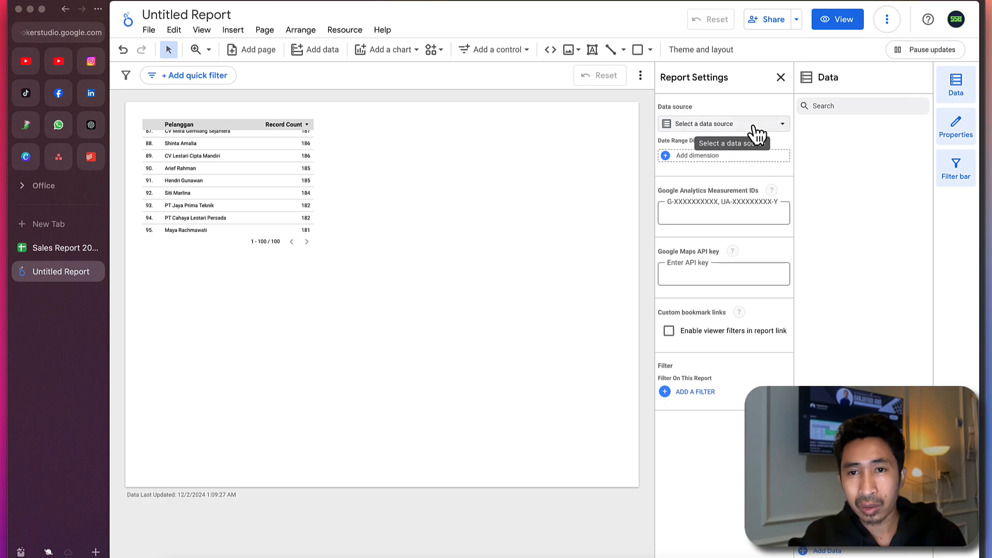
left_click(750, 125)
left_click(782, 80)
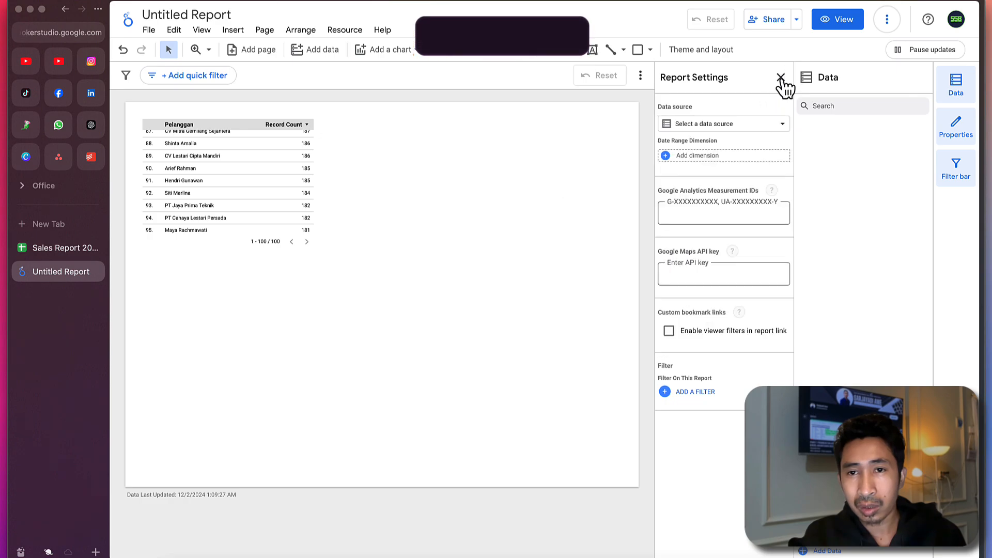
left_click(733, 125)
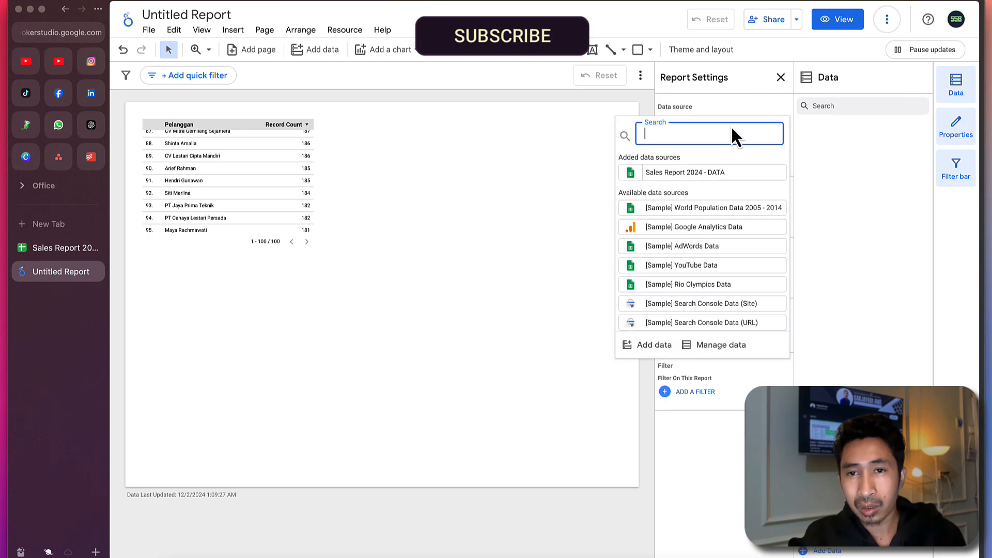
left_click(665, 176)
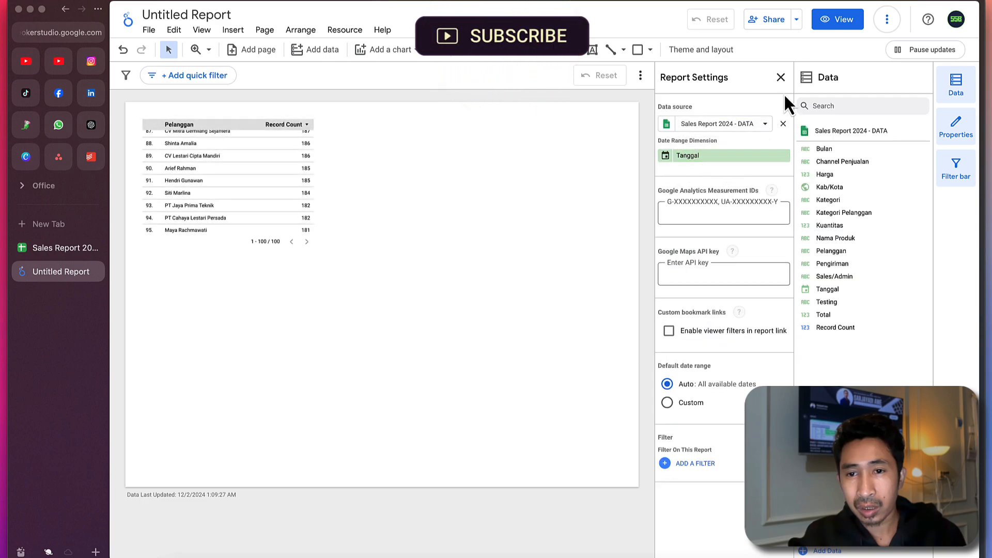
left_click(546, 212)
Set the current page's canvas size to Screen (16:9) - Landscape in the page style settings.
right_click(527, 195)
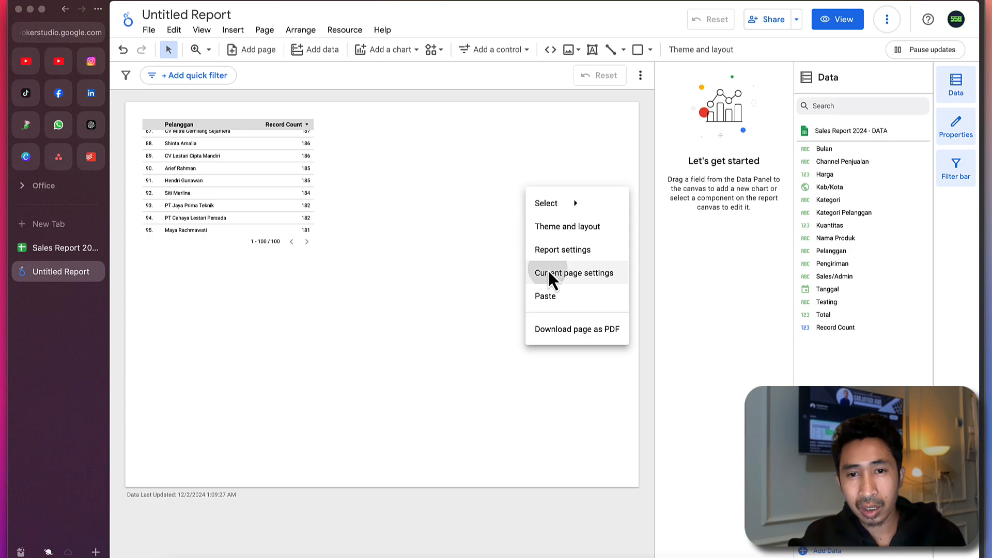
left_click(548, 271)
left_click(547, 181)
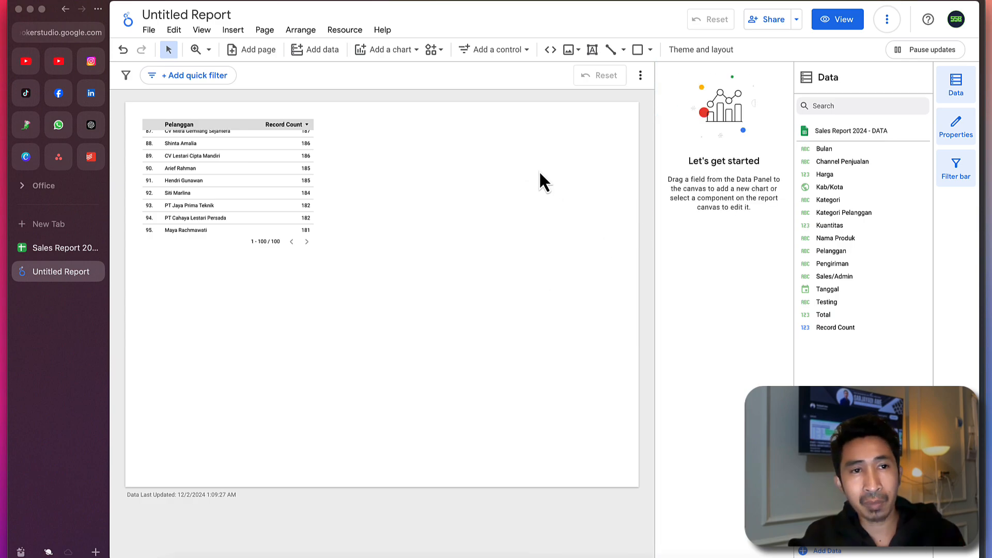
right_click(500, 175)
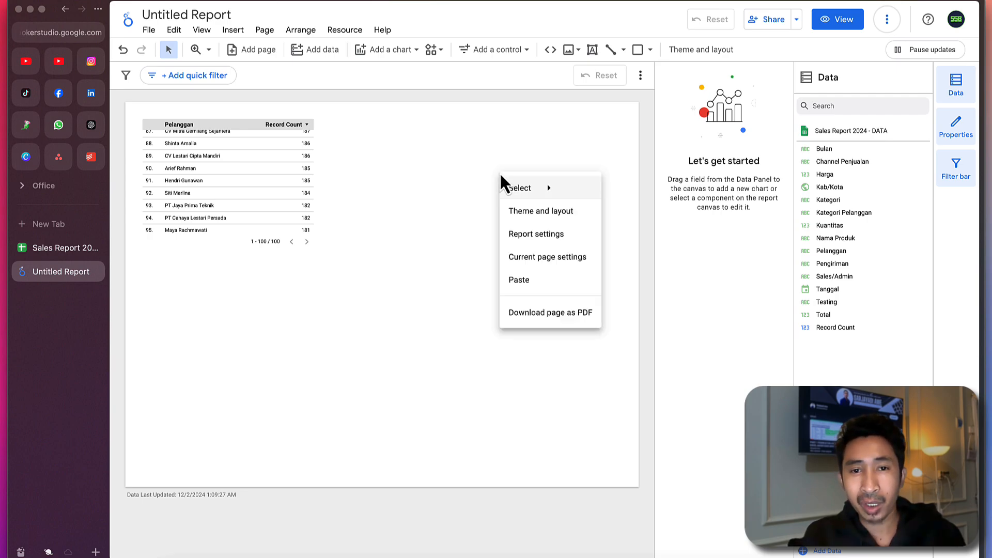
left_click(536, 268)
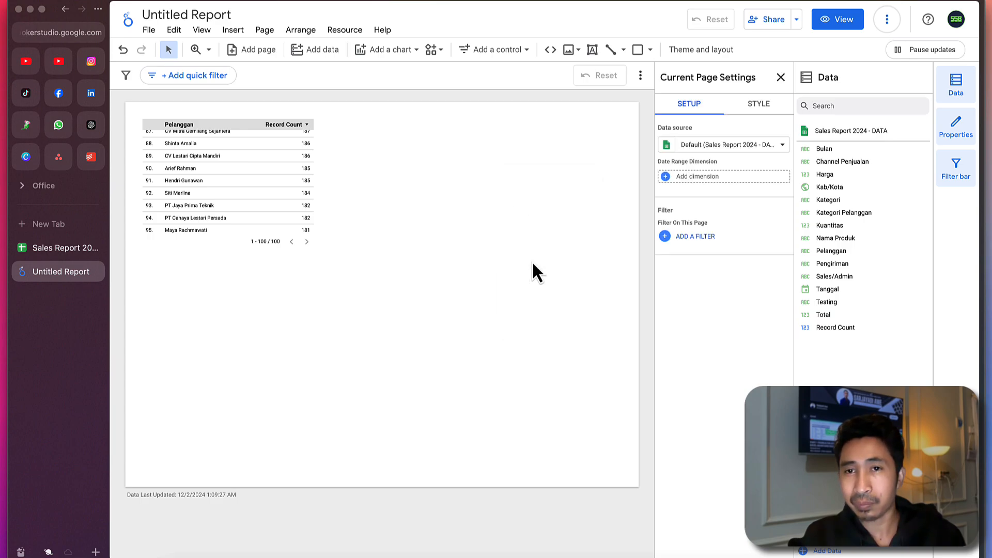
left_click(762, 108)
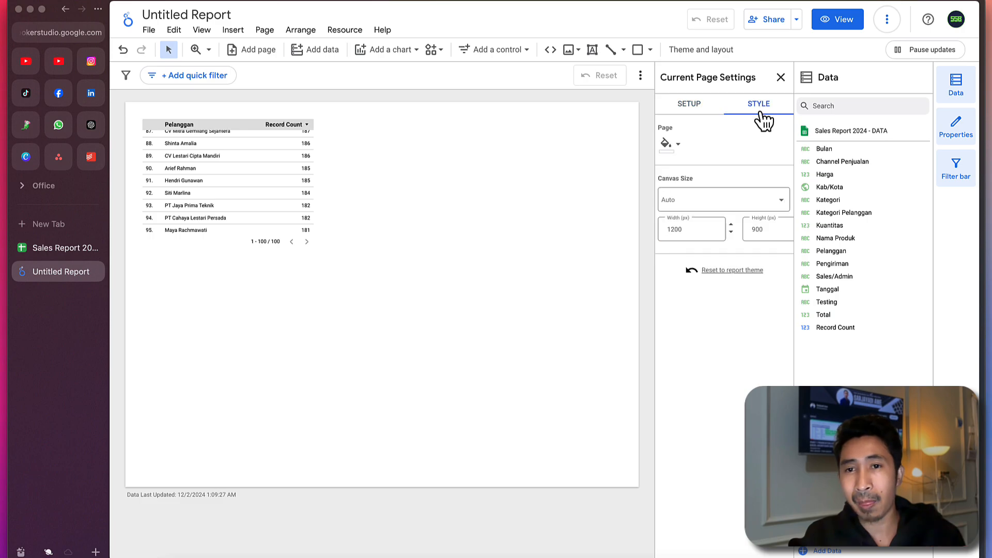
left_click(750, 199)
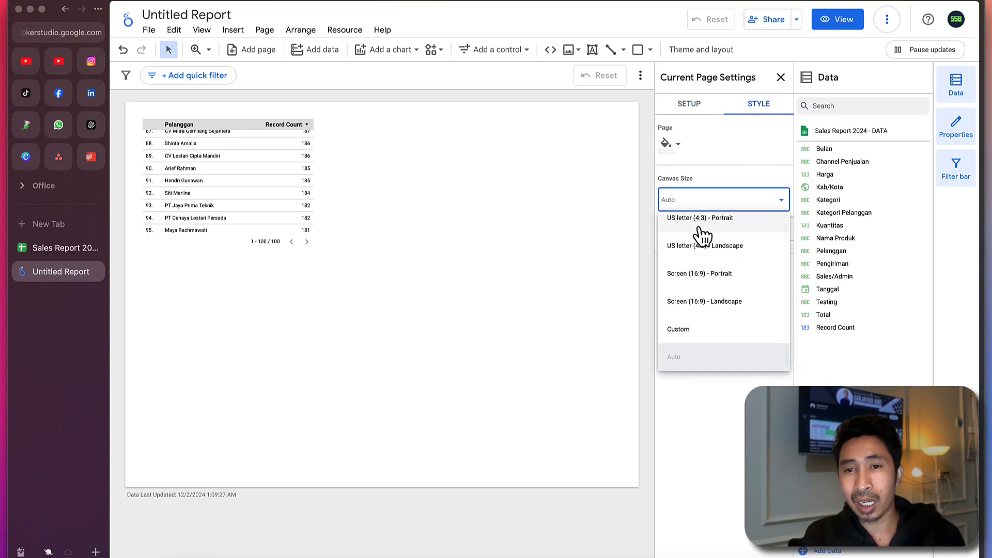
scroll(700, 276, "up", 1)
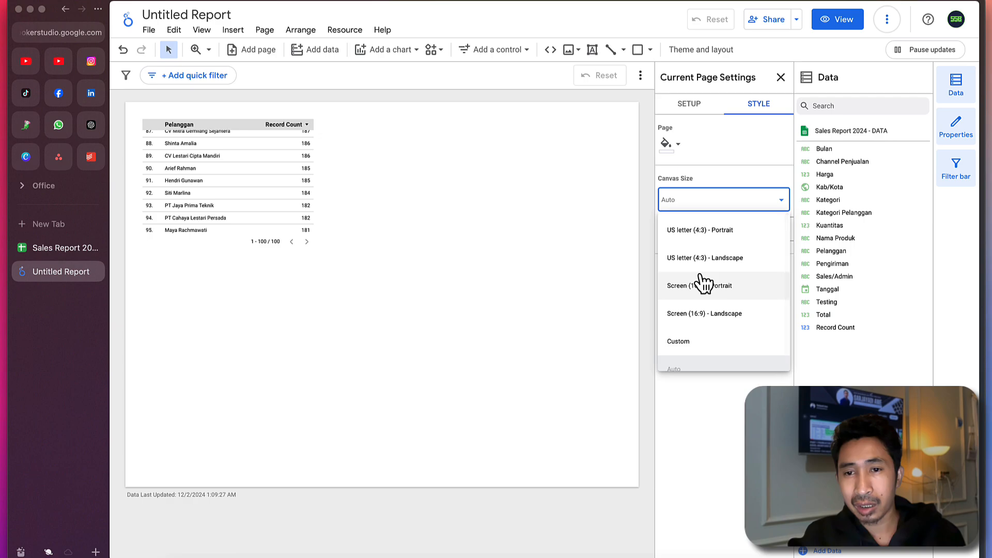
scroll(700, 277, "down", 1)
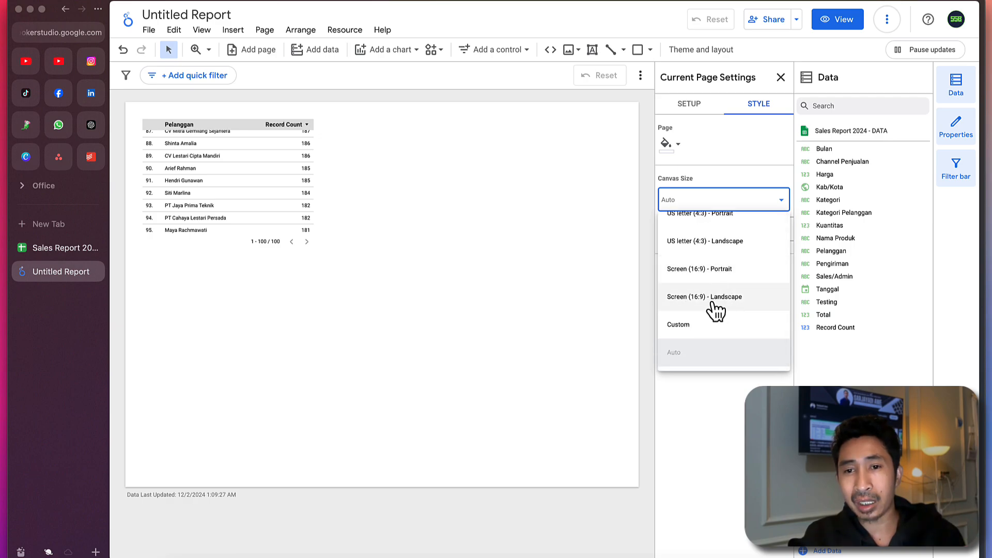
scroll(720, 309, "up", 1)
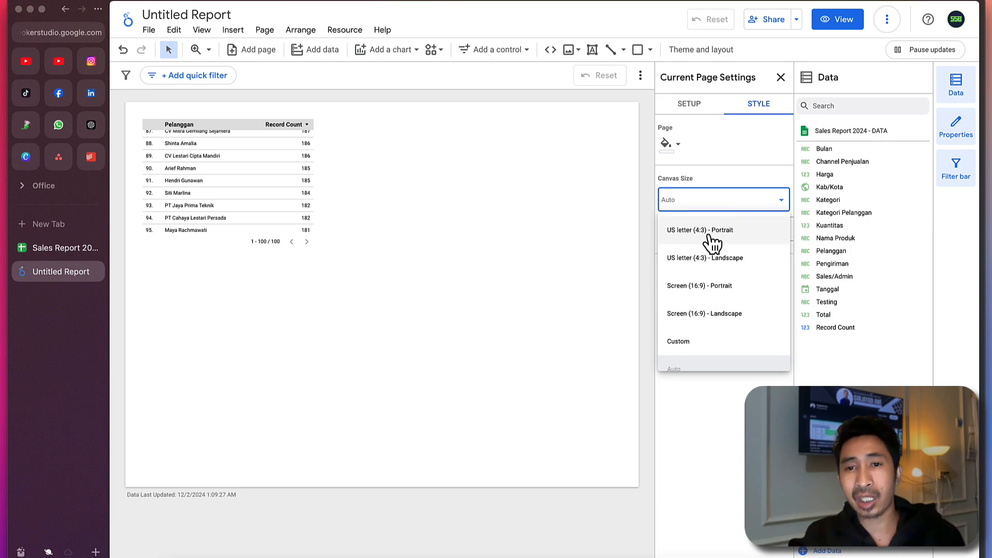
scroll(724, 333, "down", 1)
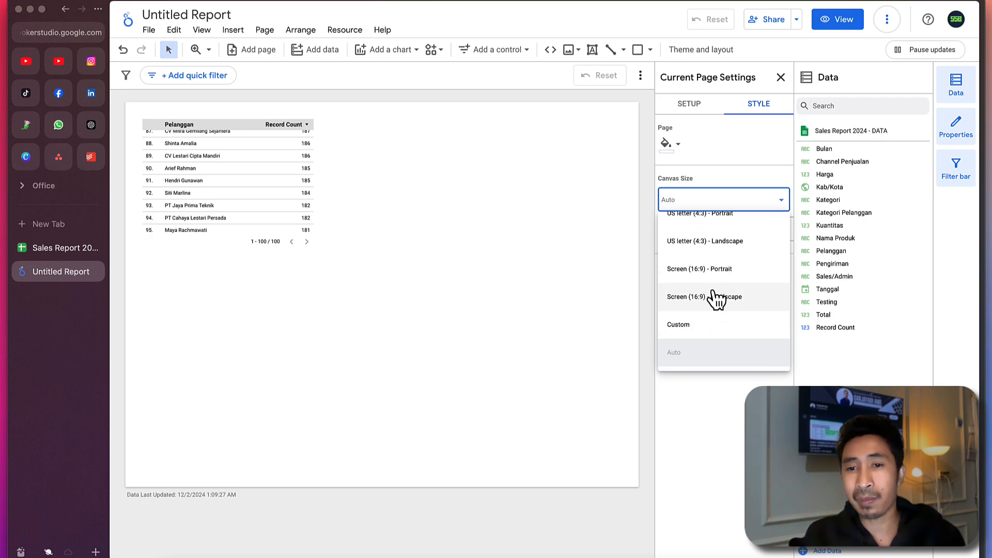
left_click(733, 299)
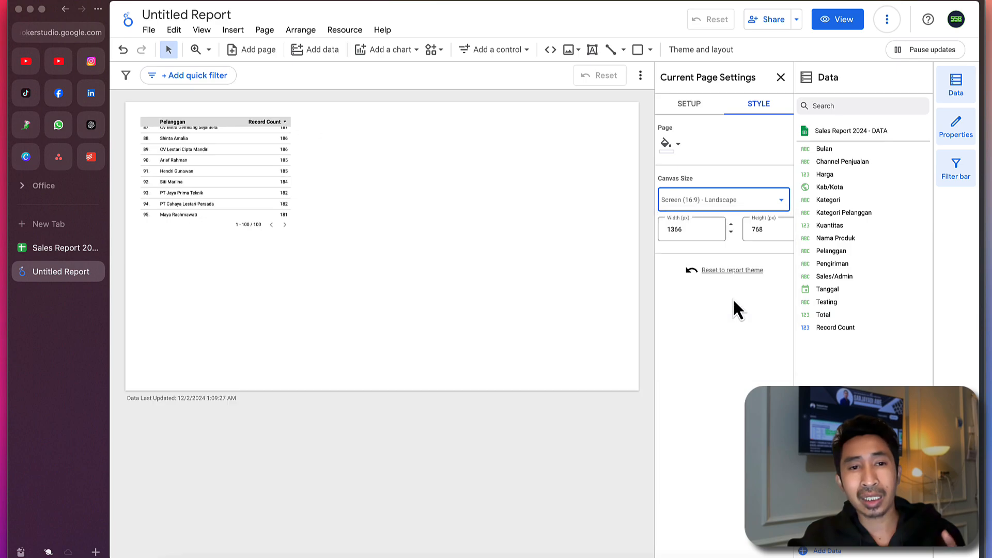
left_click(525, 247)
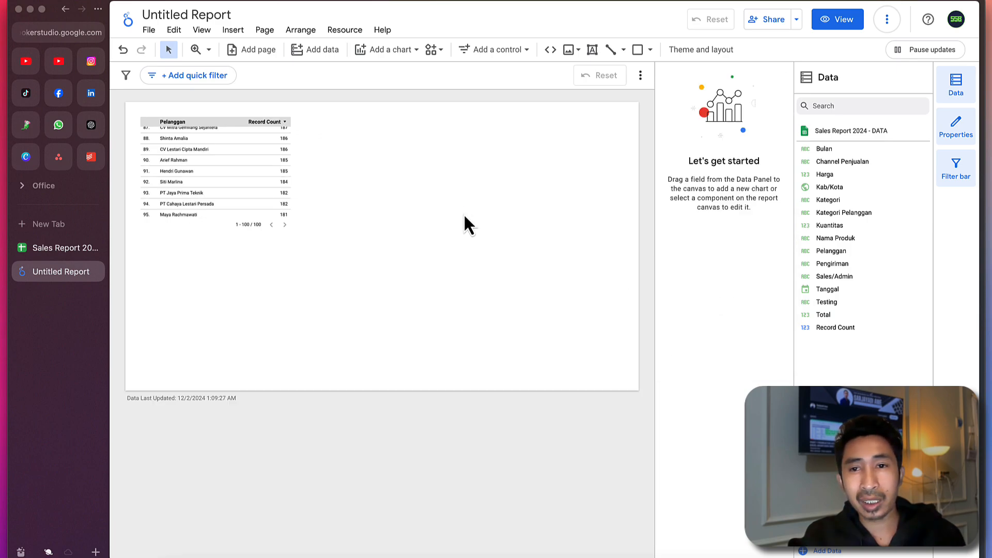
Enlarge the canvas area by narrowing the properties pane and hiding the browser sidebar, and move the Pelanggan table lower on the page.
left_click(266, 210)
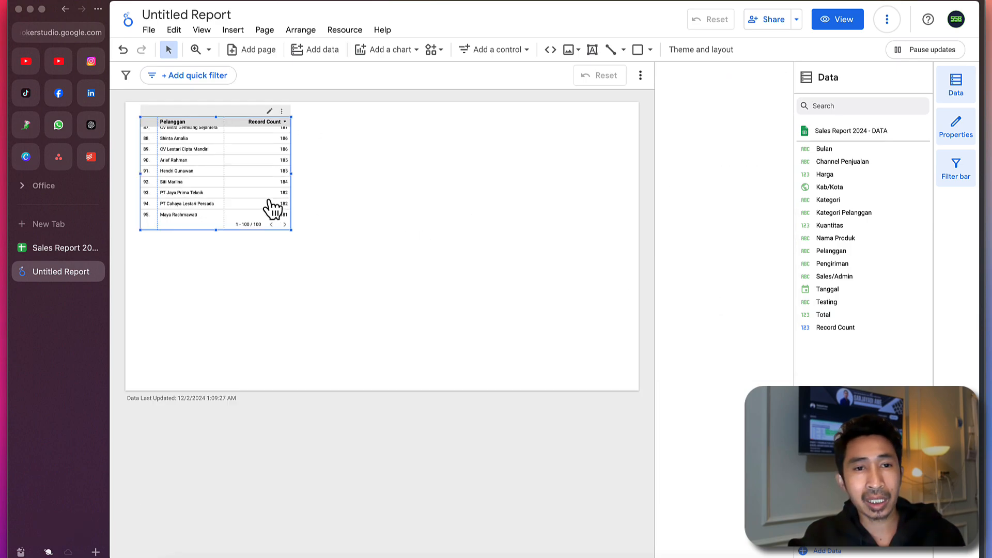
left_click(343, 193)
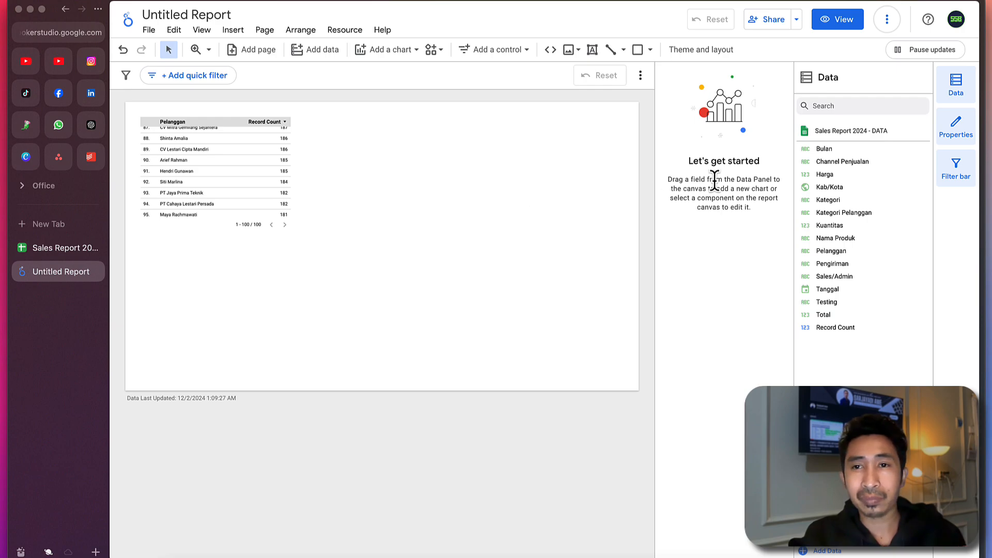
left_click_drag(655, 145, 700, 150)
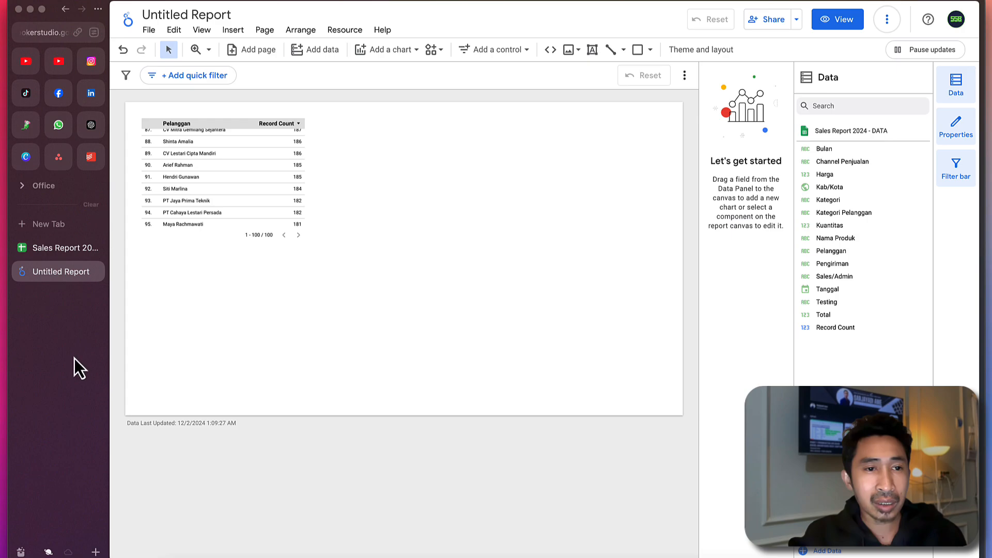
key("super+s")
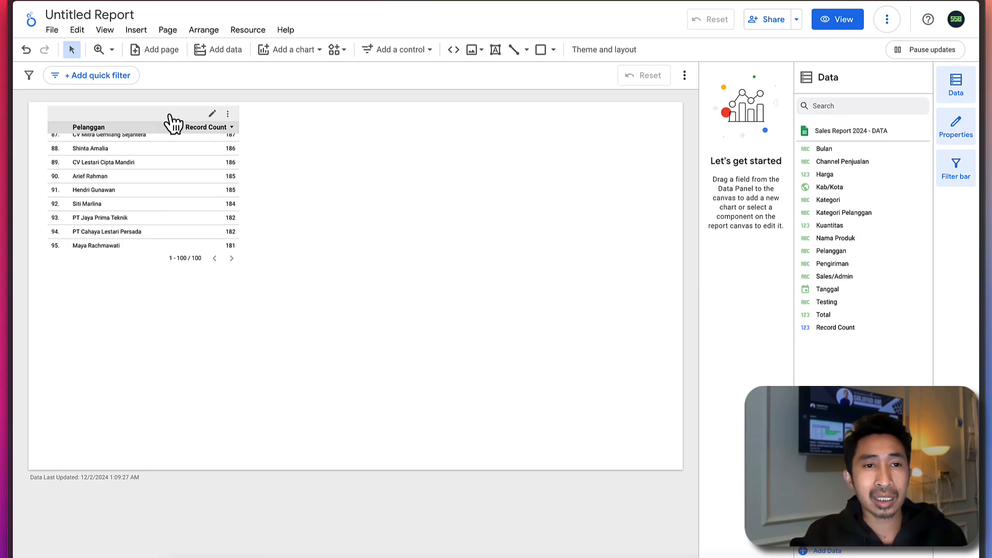
left_click_drag(173, 122, 174, 221)
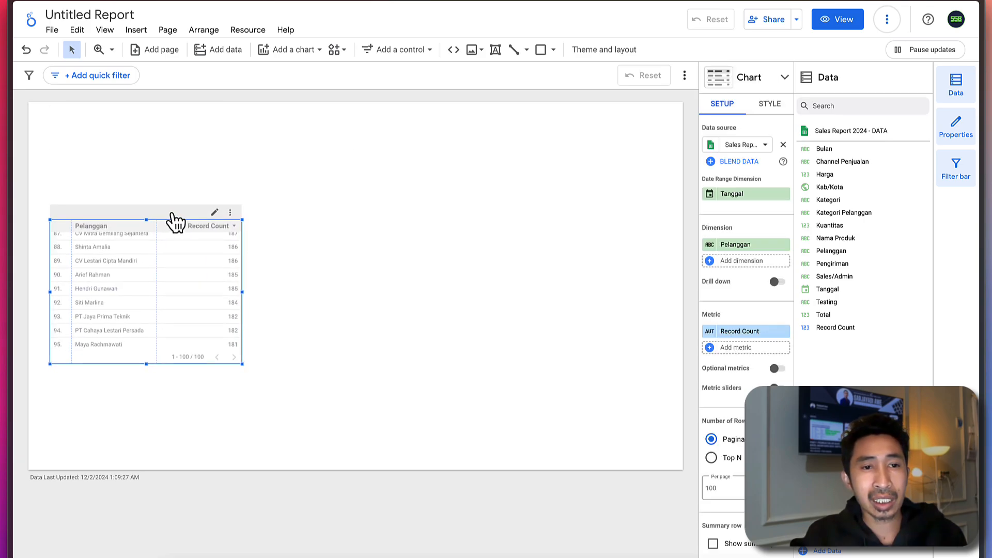
left_click(271, 174)
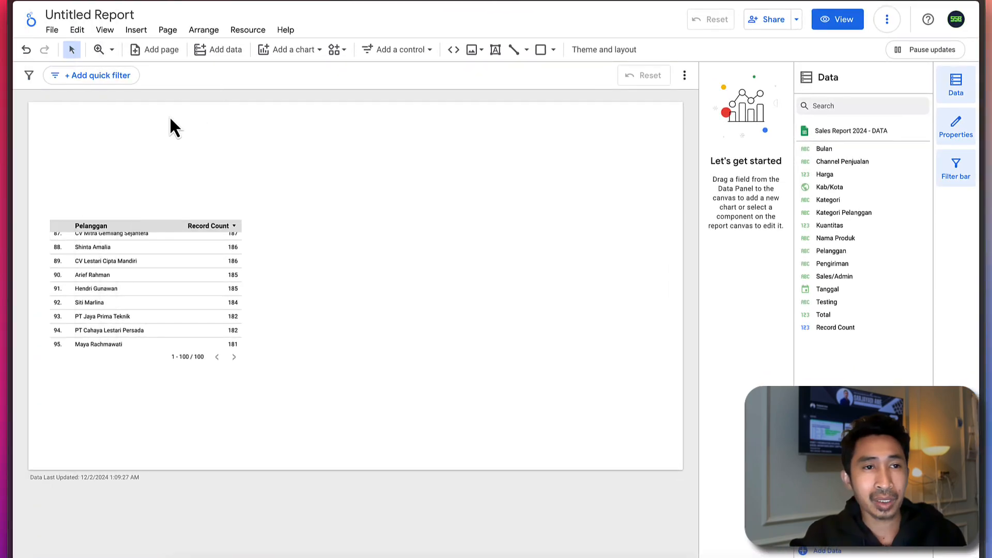
Rename the report as DASHBOARD LATIHAN.
left_click(79, 30)
double_click(84, 13)
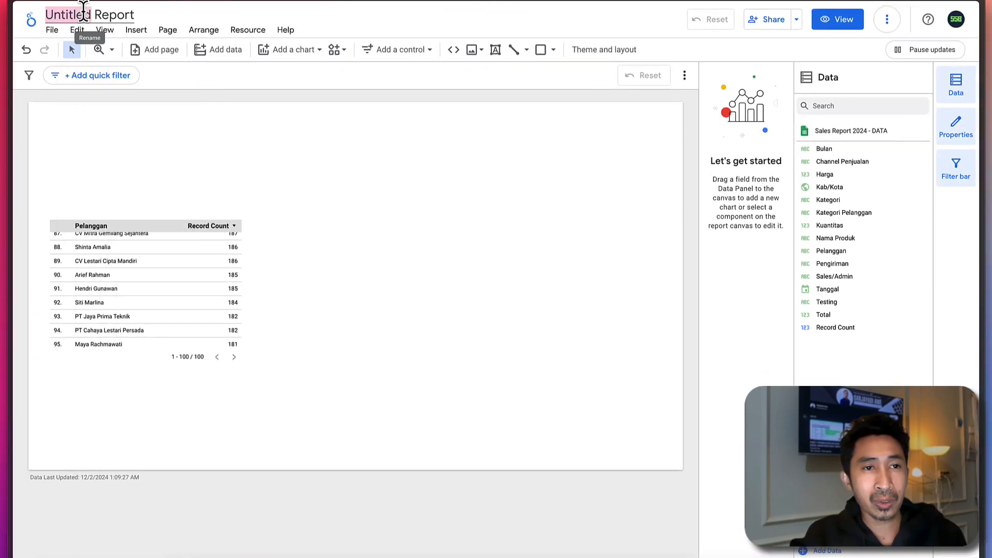
key("super+a")
type("DA")
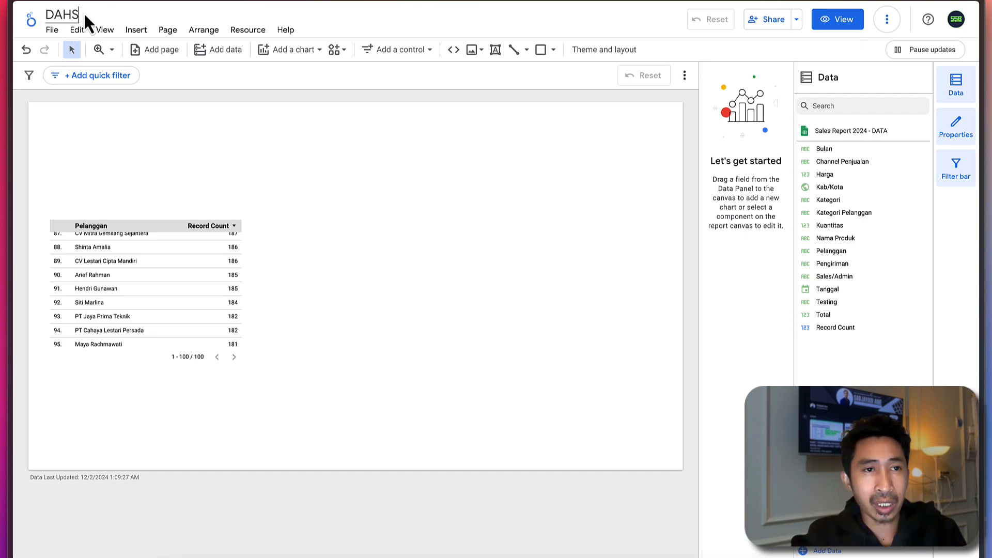
type("SHBOARD")
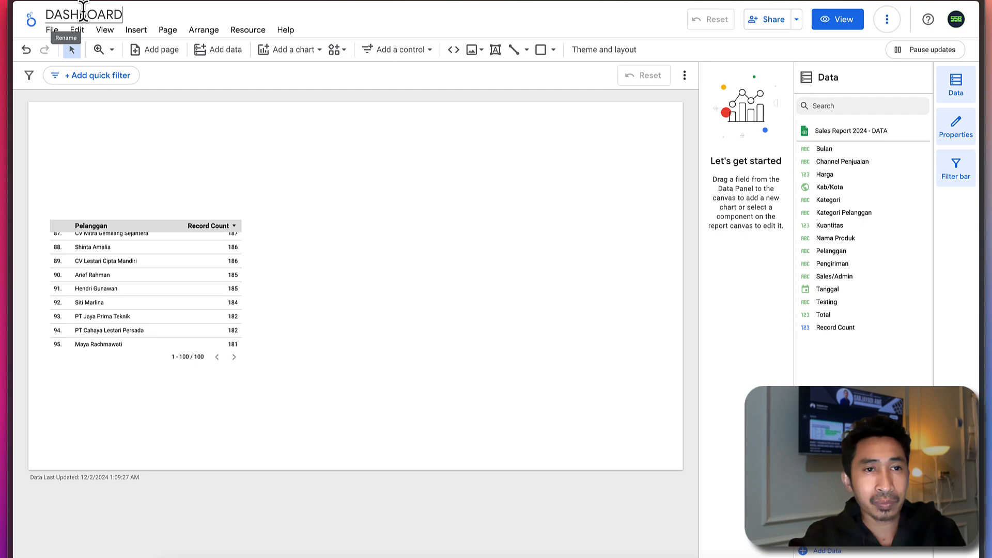
key("Return")
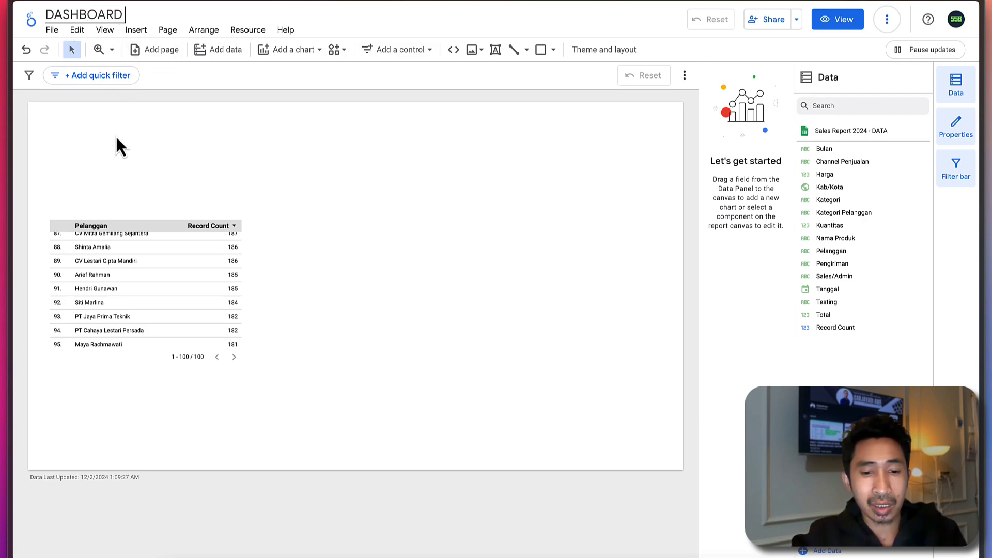
type("LATIHAN")
key("Return")
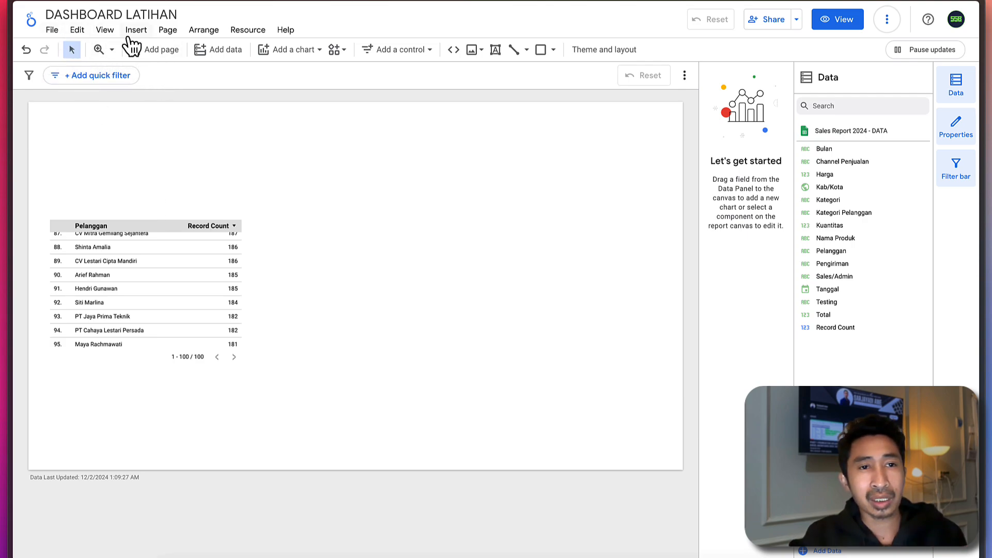
Look through the available chart types and the featured community visualizations.
left_click(318, 50)
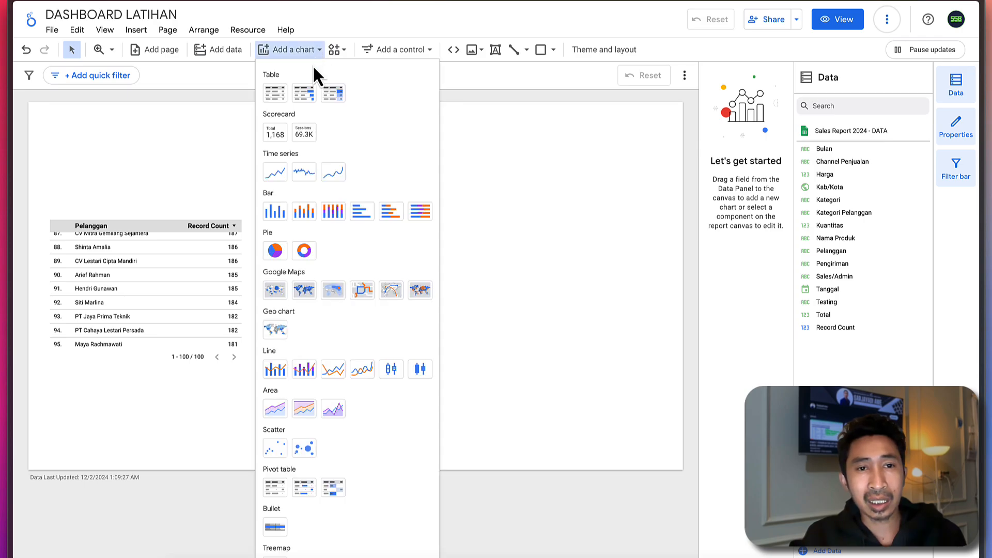
left_click(338, 48)
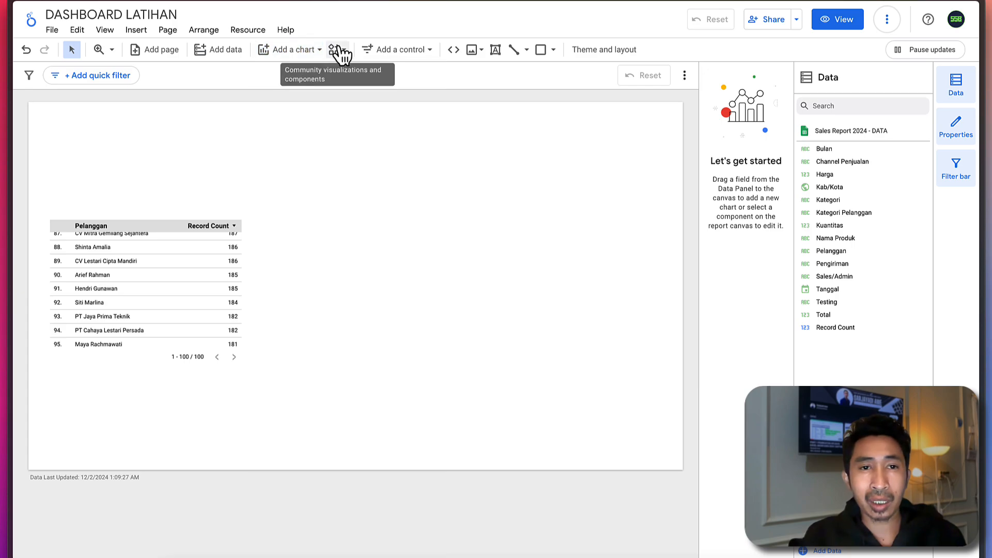
left_click(339, 48)
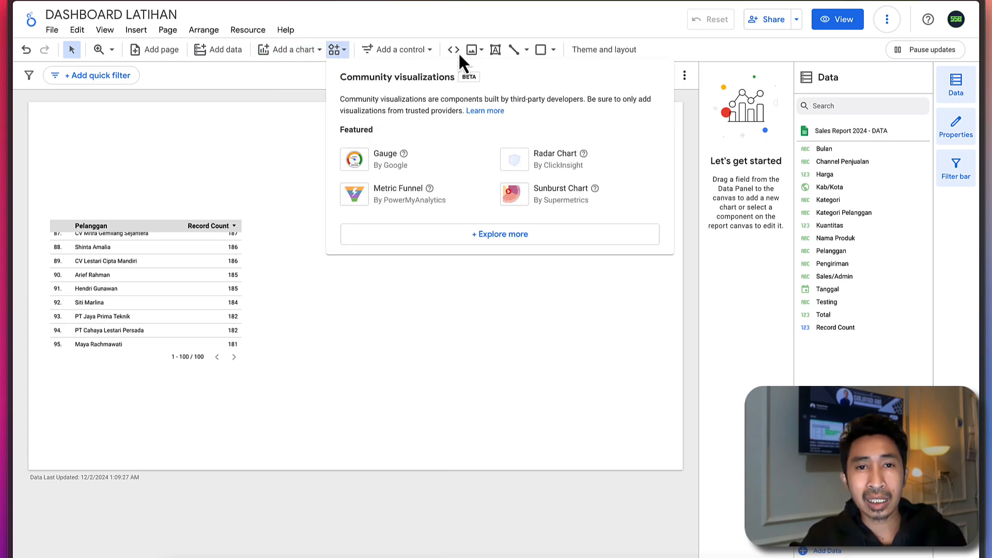
Draw a thin rectangle as a header band across the full width of the page's upper edge.
left_click(553, 50)
left_click(552, 49)
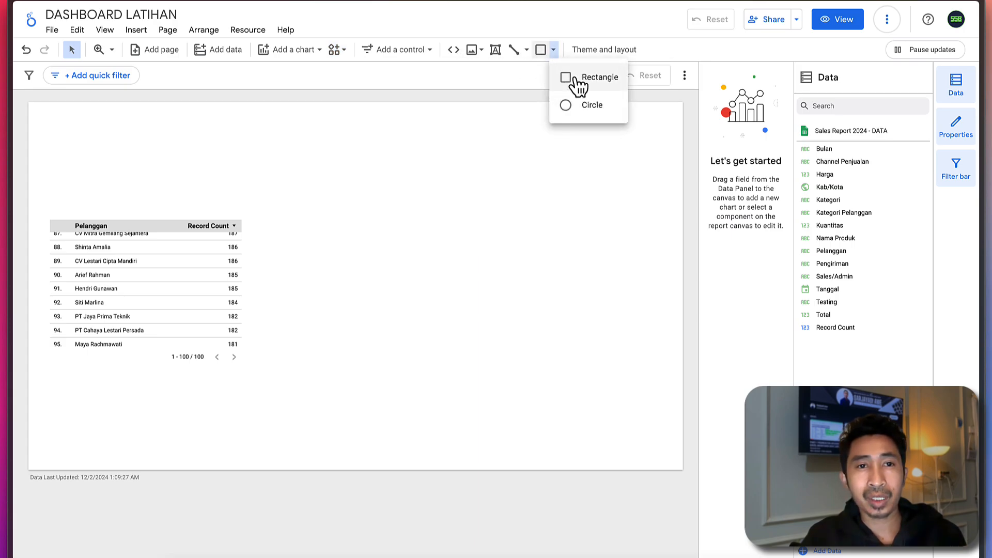
left_click(575, 79)
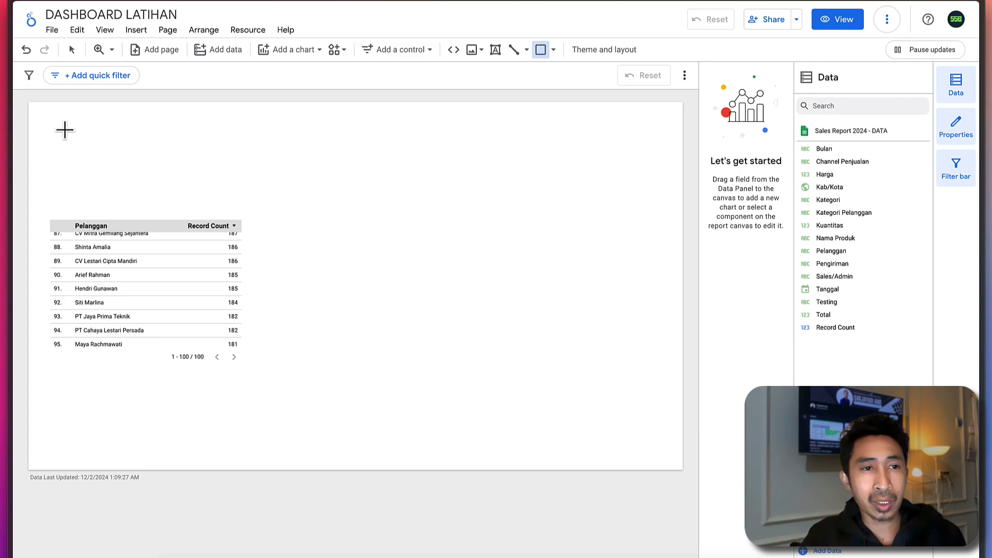
left_click_drag(28, 101, 682, 124)
left_click(620, 152)
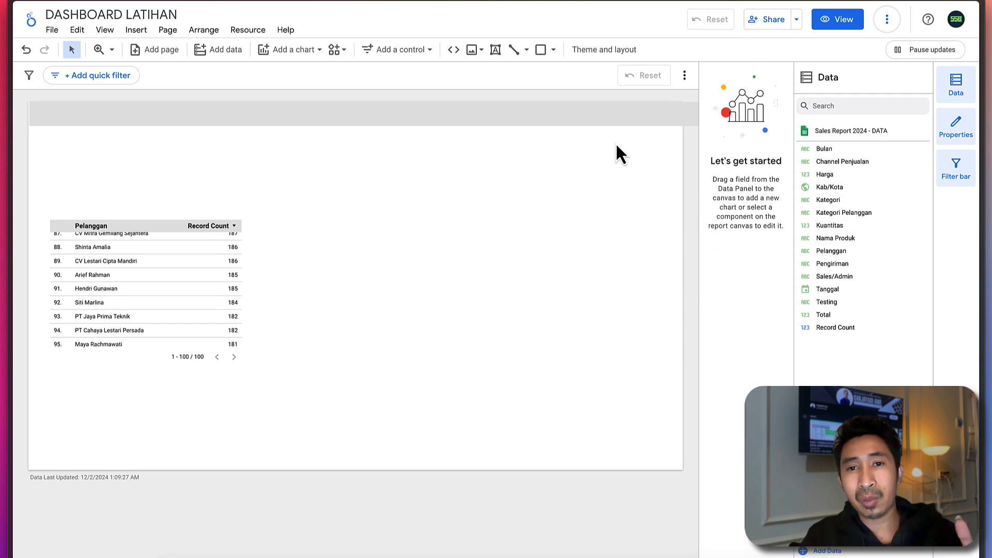
left_click(618, 122)
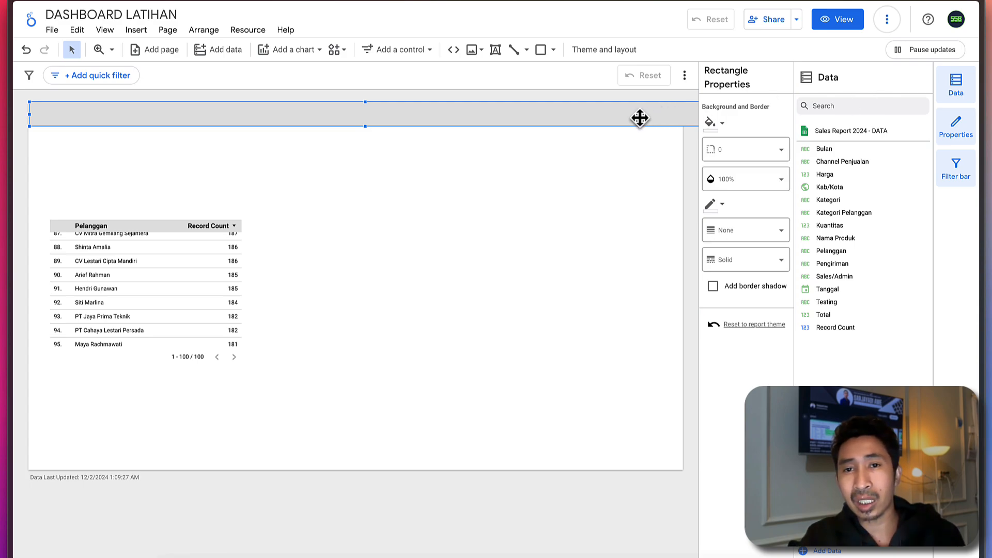
left_click(615, 160)
left_click(615, 111)
left_click(573, 182)
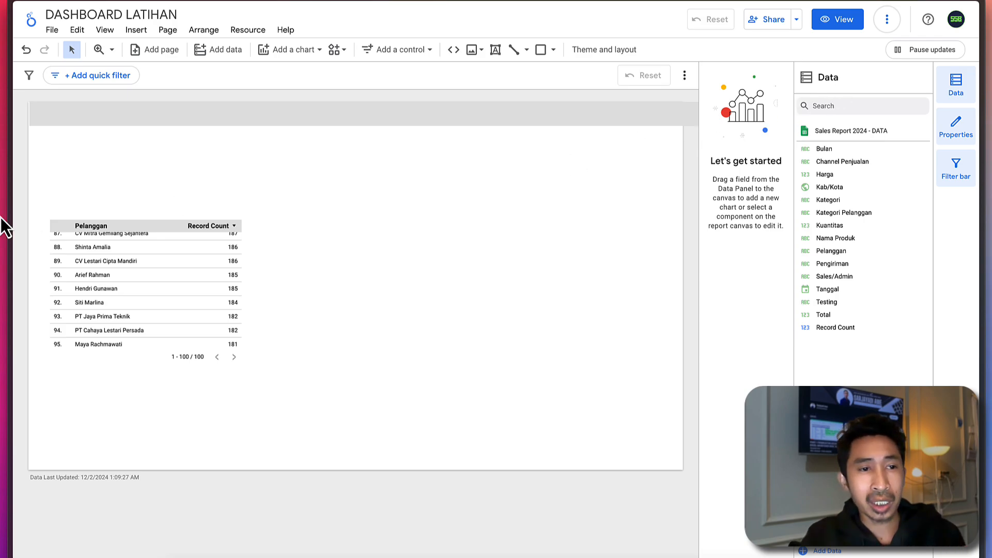
Switch to the Sales Report 2024 spreadsheet and check the file commands for making a copy of it.
mouse_move(2, 227)
left_click(51, 255)
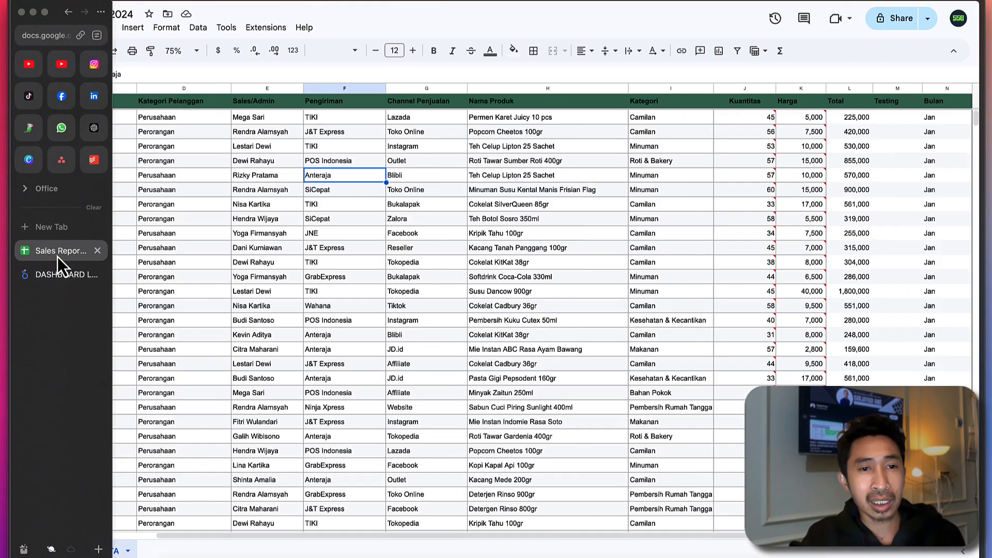
left_click(185, 153)
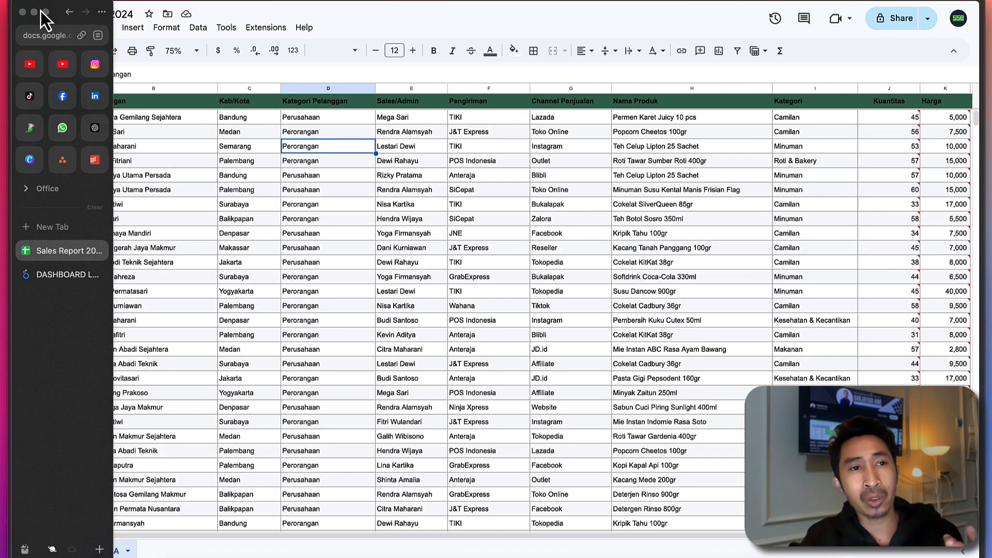
left_click(65, 29)
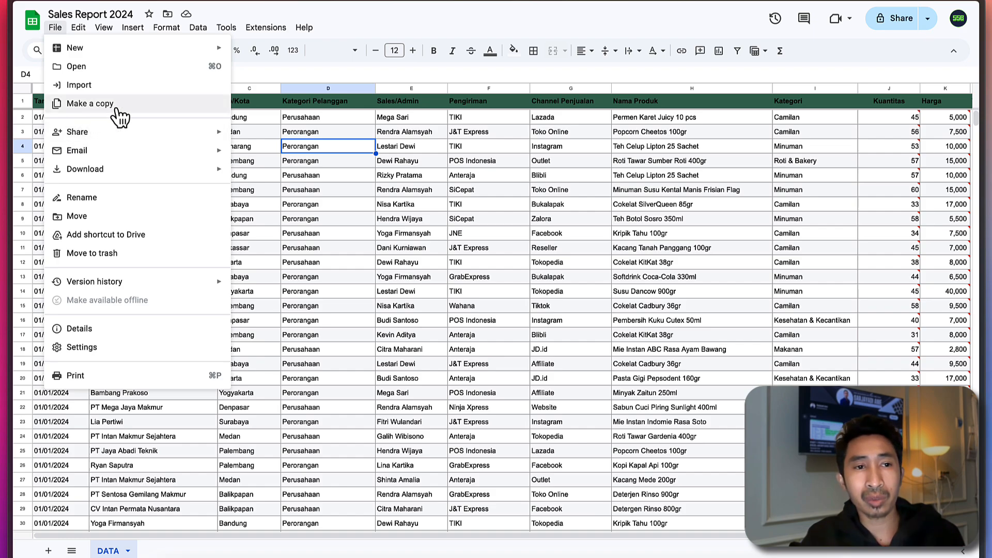
left_click(346, 152)
left_click(335, 177)
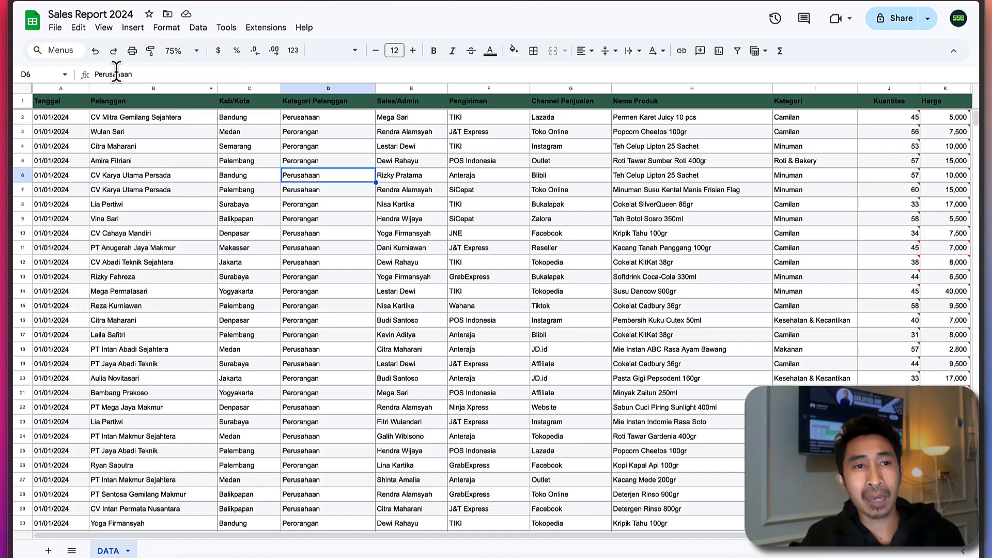
Return to the Looker Studio report, go to the home page and open a report from the recent list.
mouse_move(5, 137)
left_click(49, 273)
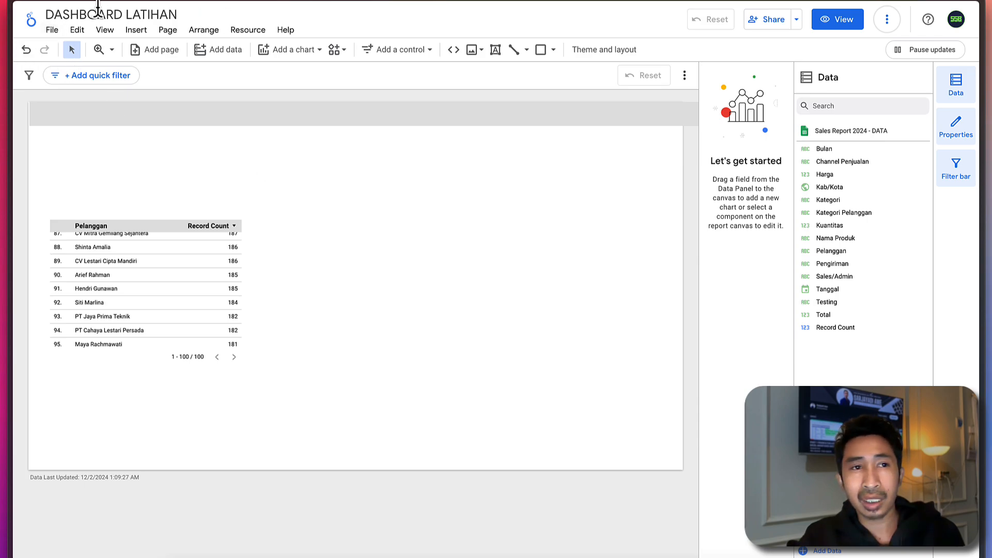
left_click(32, 22)
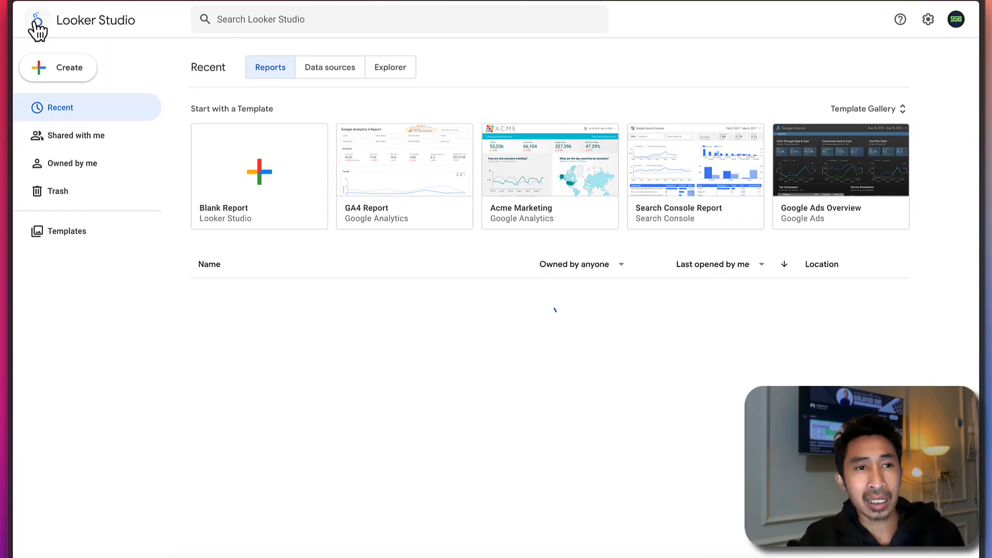
left_click(287, 321)
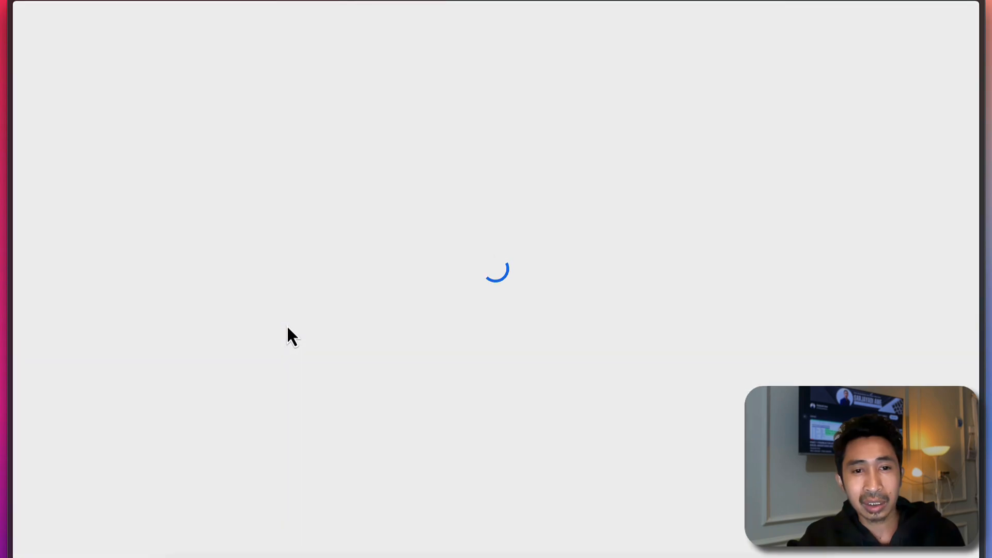